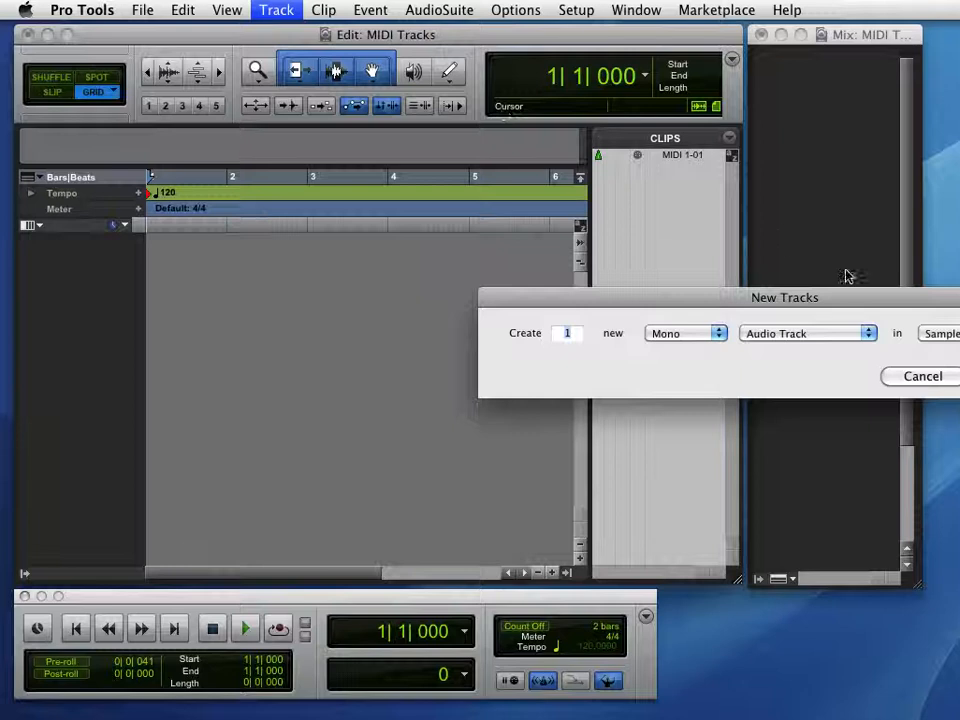
# Create one new MIDI track with its timebase in ticks.
pyautogui.moveTo(840, 296); pyautogui.dragTo(517, 248)
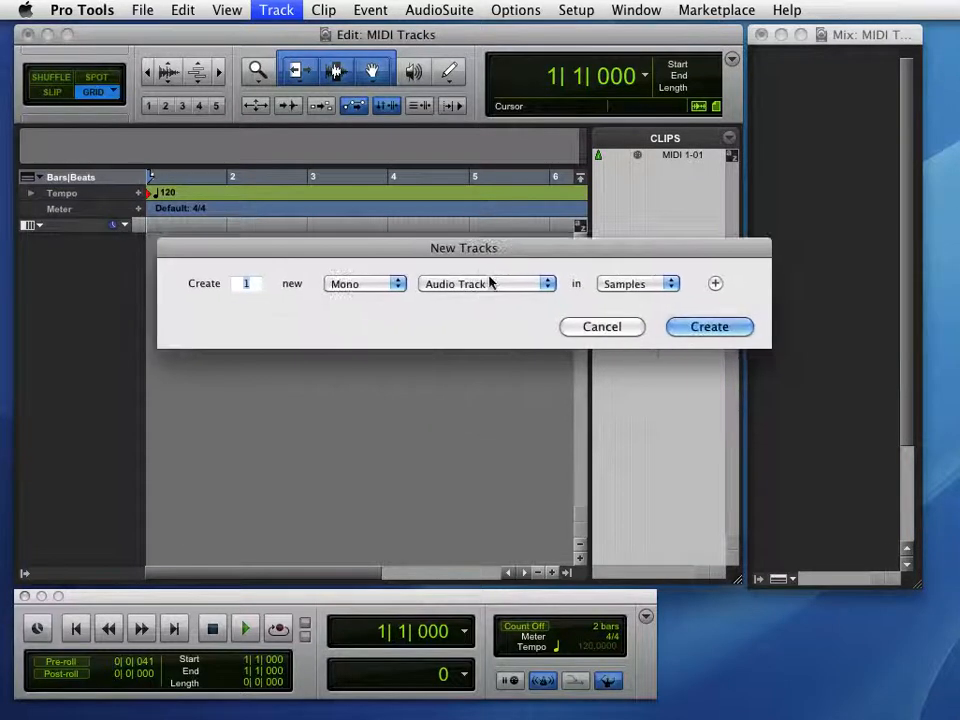
pyautogui.click(489, 281)
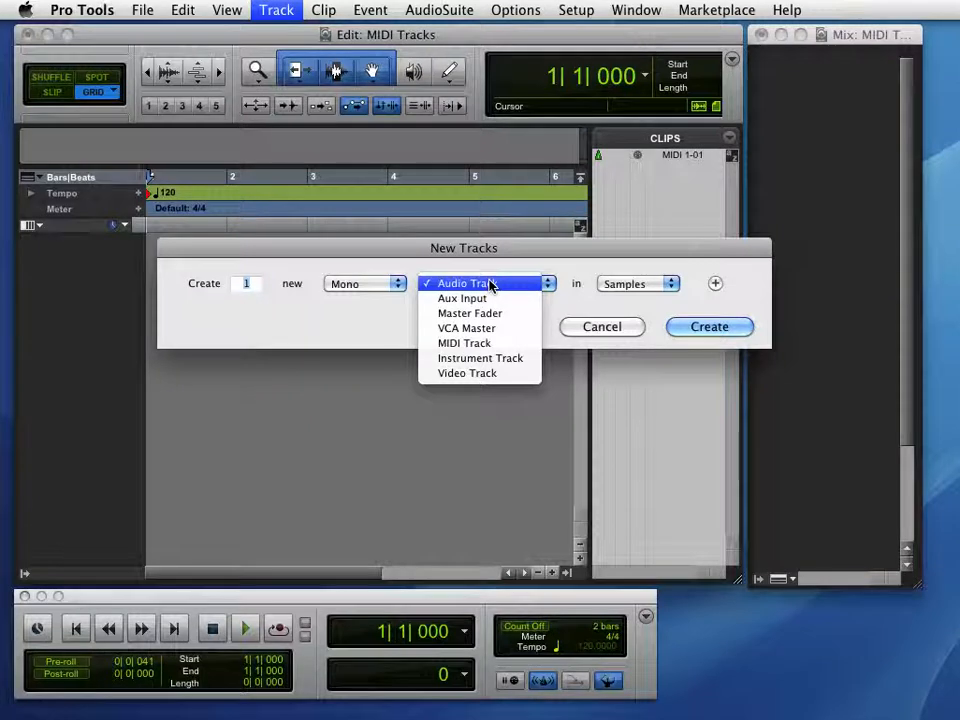
pyautogui.click(491, 346)
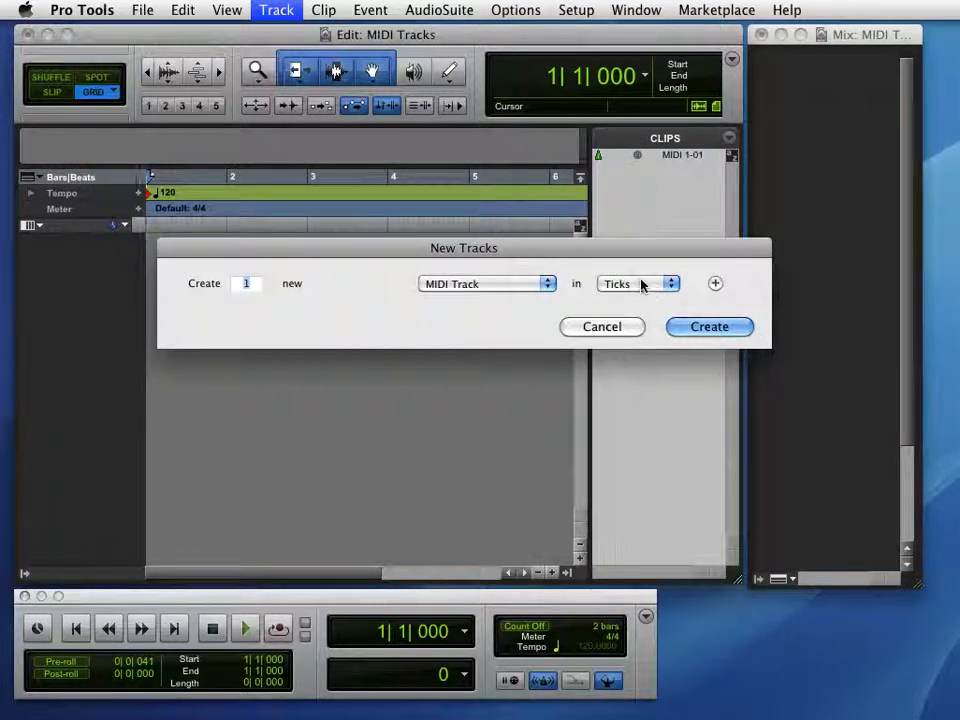
pyautogui.click(703, 332)
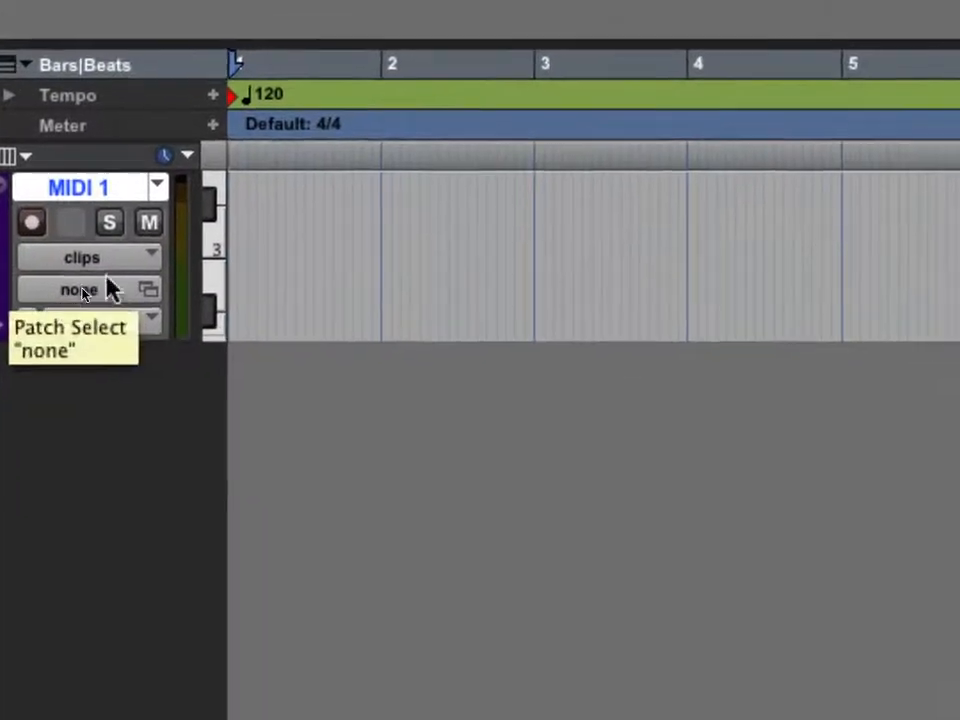
# Switch the MIDI 1 track view to notes, velocity and back to clips.
pyautogui.click(109, 272)
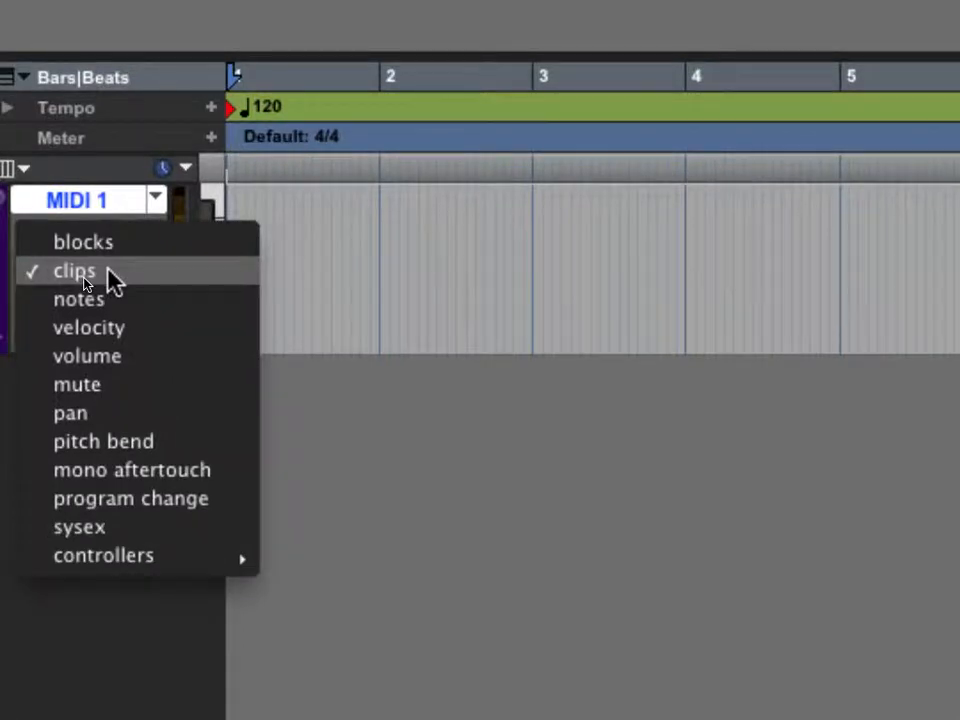
pyautogui.click(109, 305)
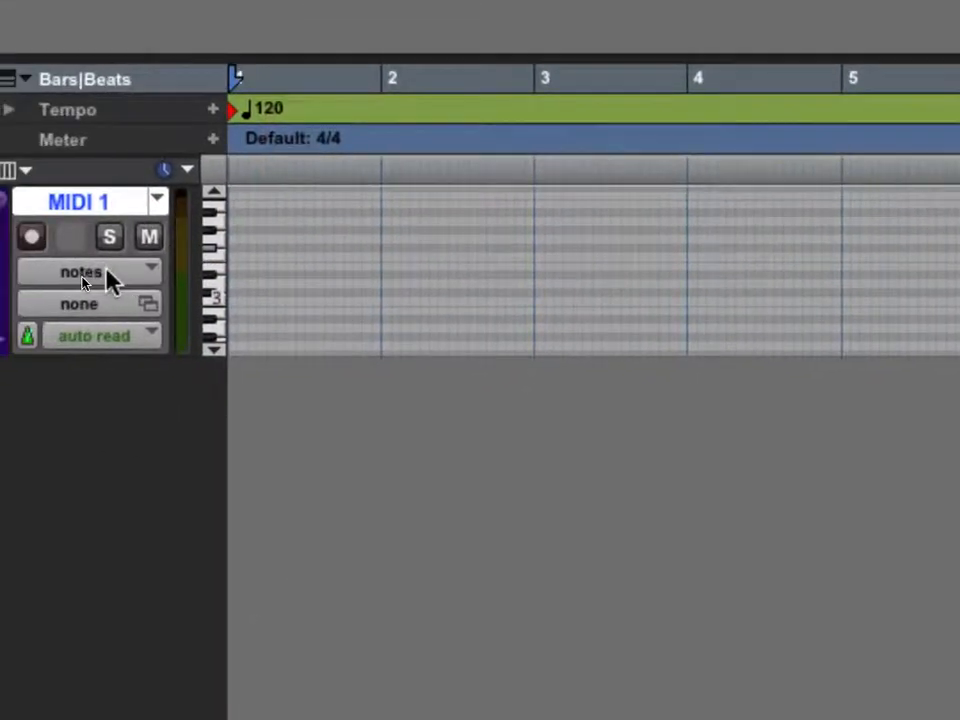
pyautogui.click(6, 280)
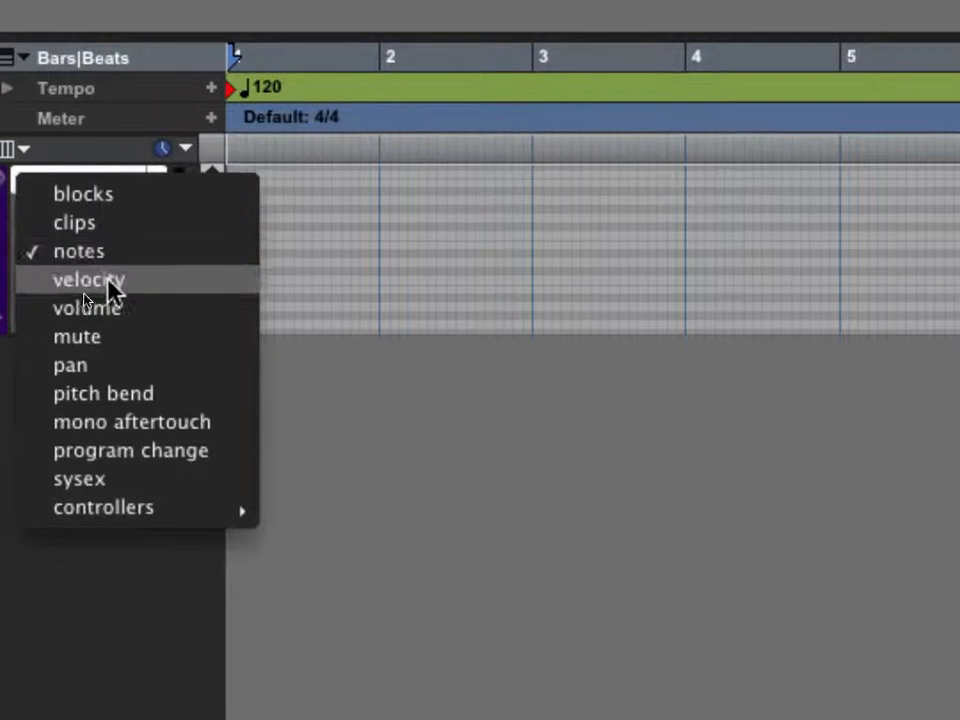
pyautogui.click(100, 300)
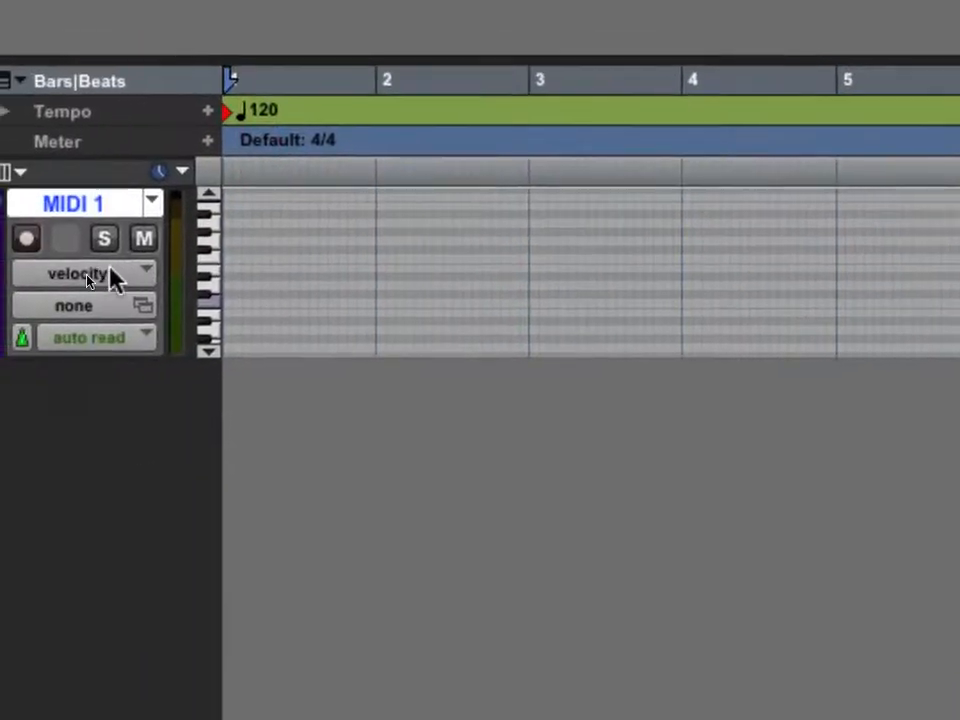
pyautogui.click(30, 256)
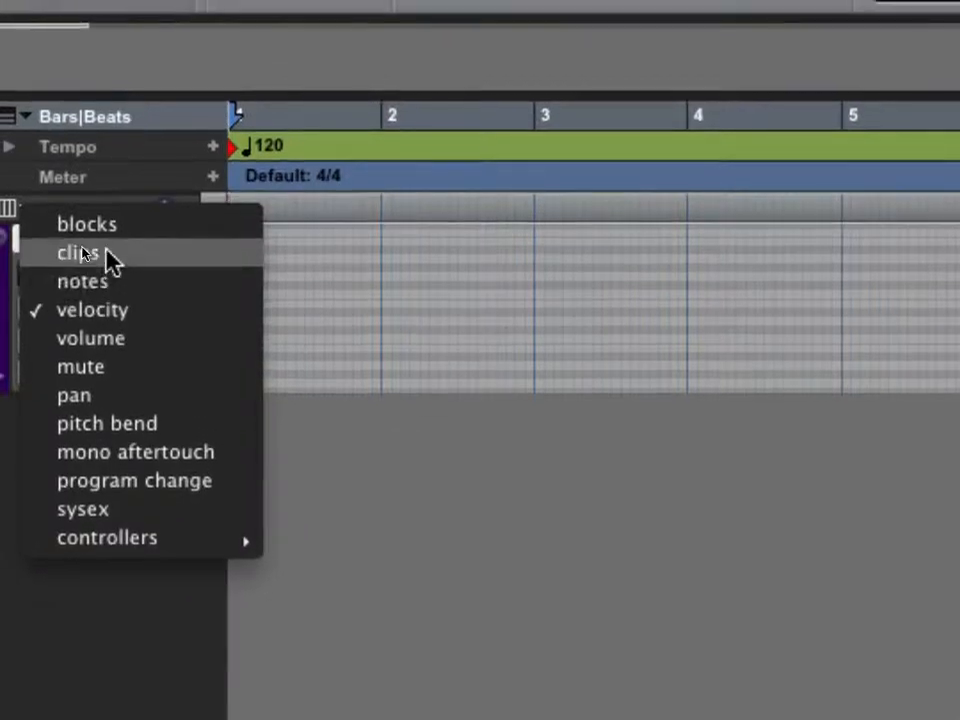
pyautogui.click(105, 220)
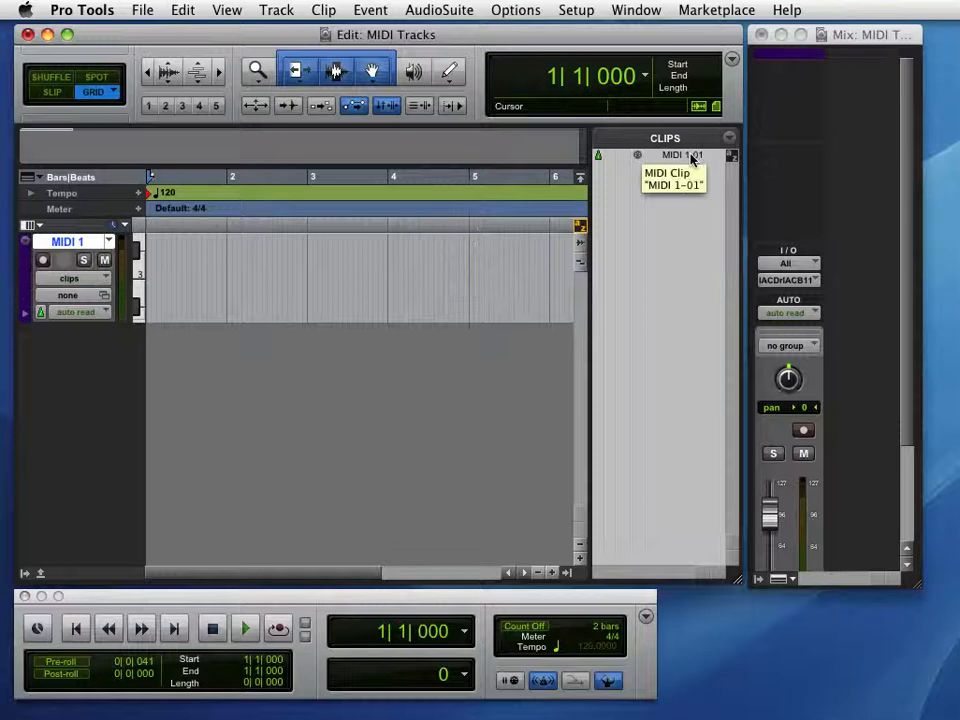
# Place the MIDI 1-01 clip at bar 1 of the MIDI 1 track and display all its notes in notes view.
pyautogui.moveTo(679, 160); pyautogui.dragTo(150, 283)
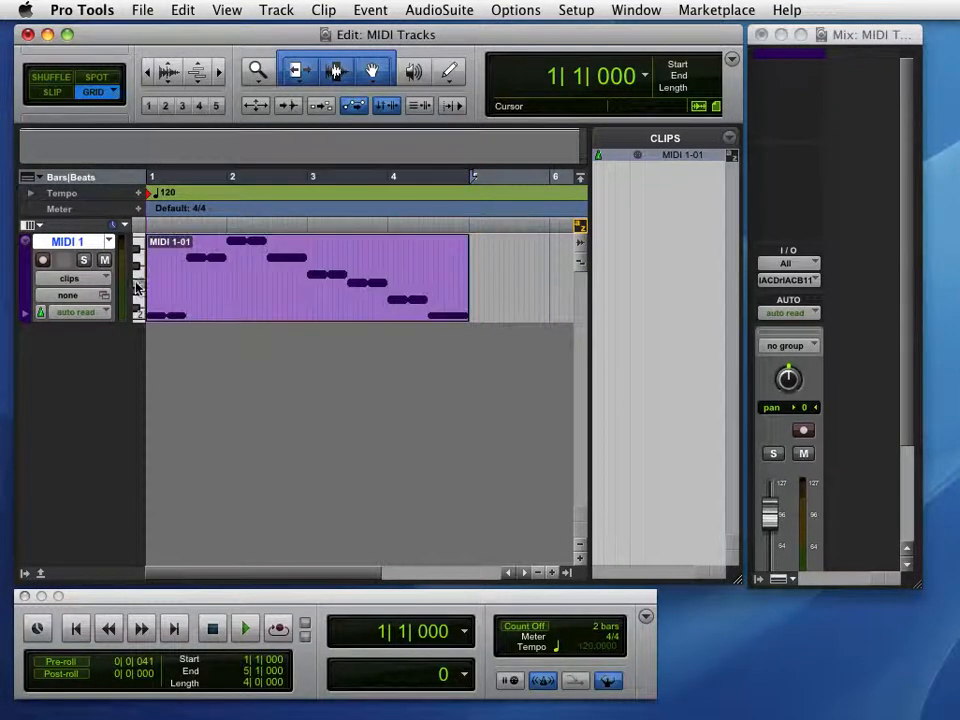
pyautogui.click(80, 281)
pyautogui.click(81, 293)
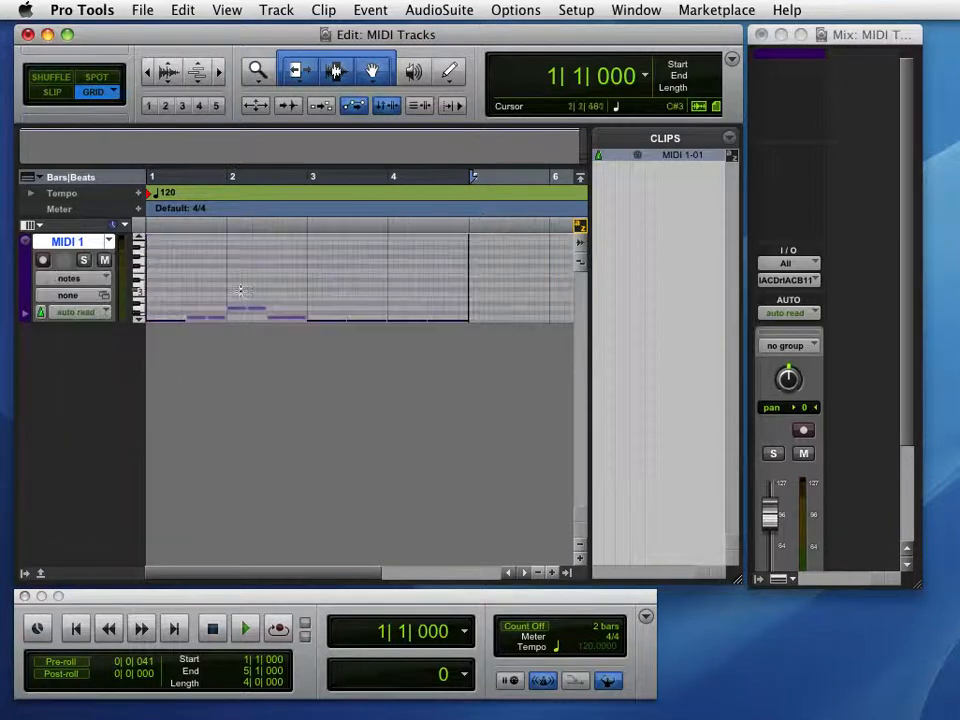
pyautogui.click(140, 321)
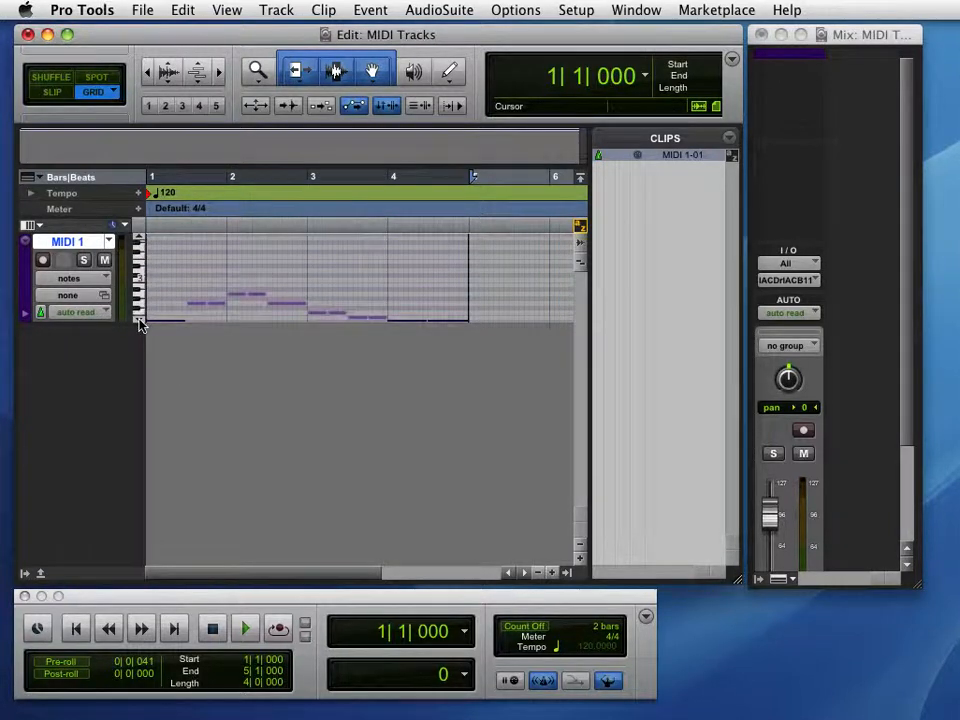
pyautogui.click(140, 321)
pyautogui.click(140, 321)
pyautogui.click(140, 321)
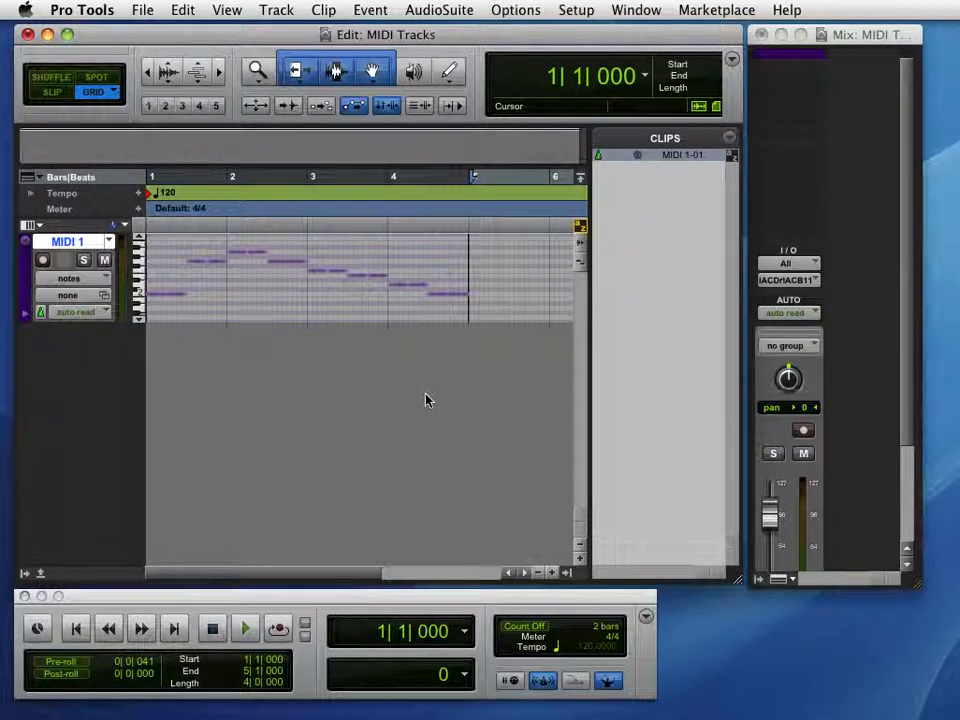
# Play the MIDI 1 track from the session start, then stop and return to the beginning.
pyautogui.click(77, 629)
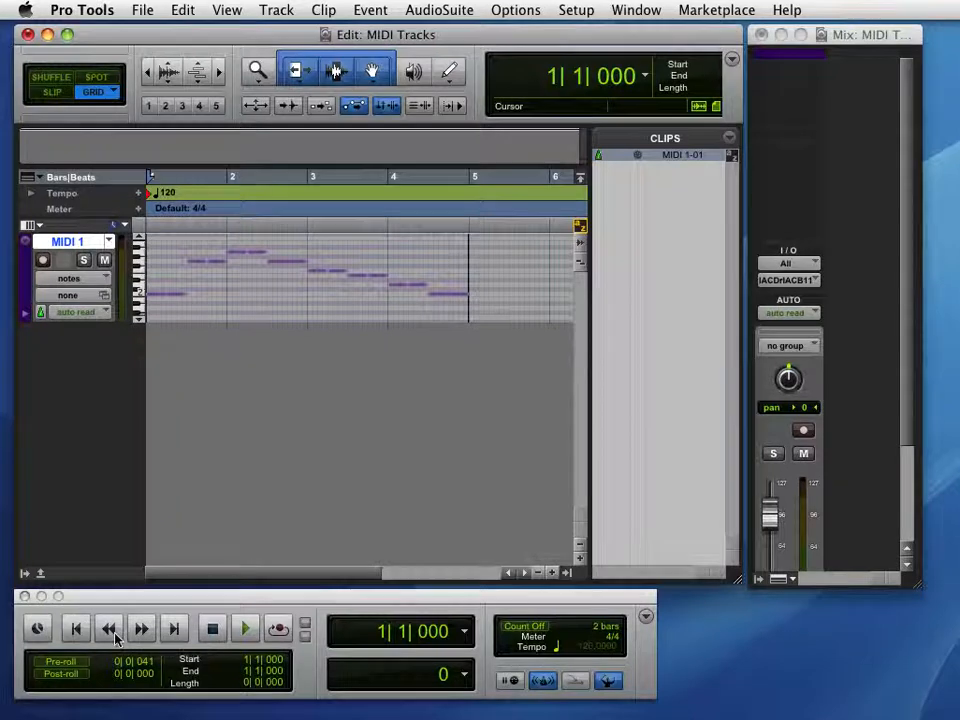
pyautogui.click(245, 630)
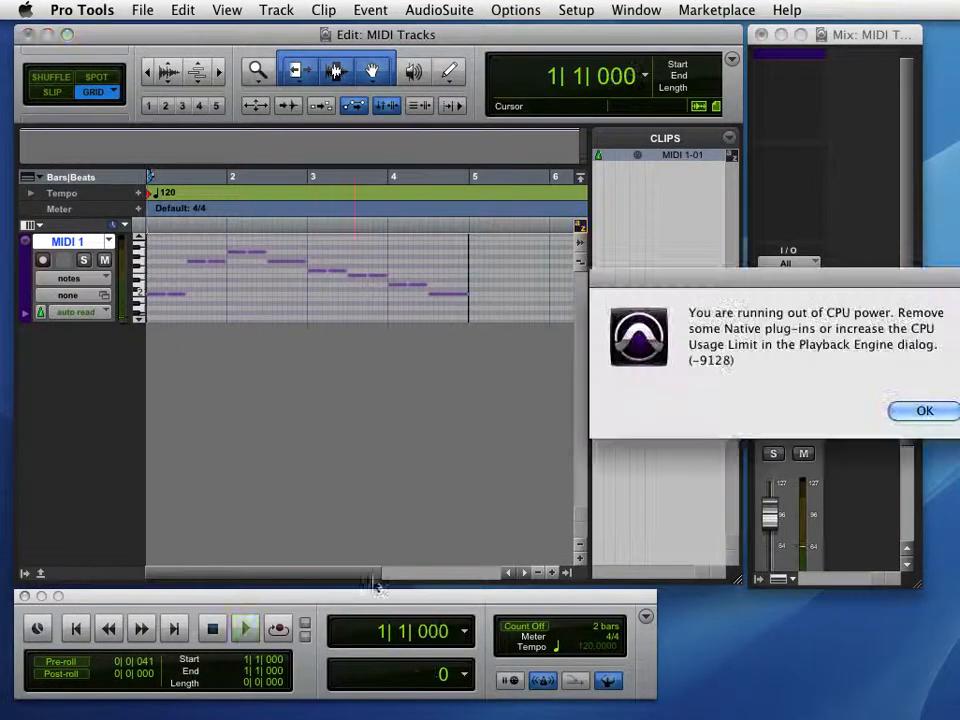
pyautogui.click(909, 405)
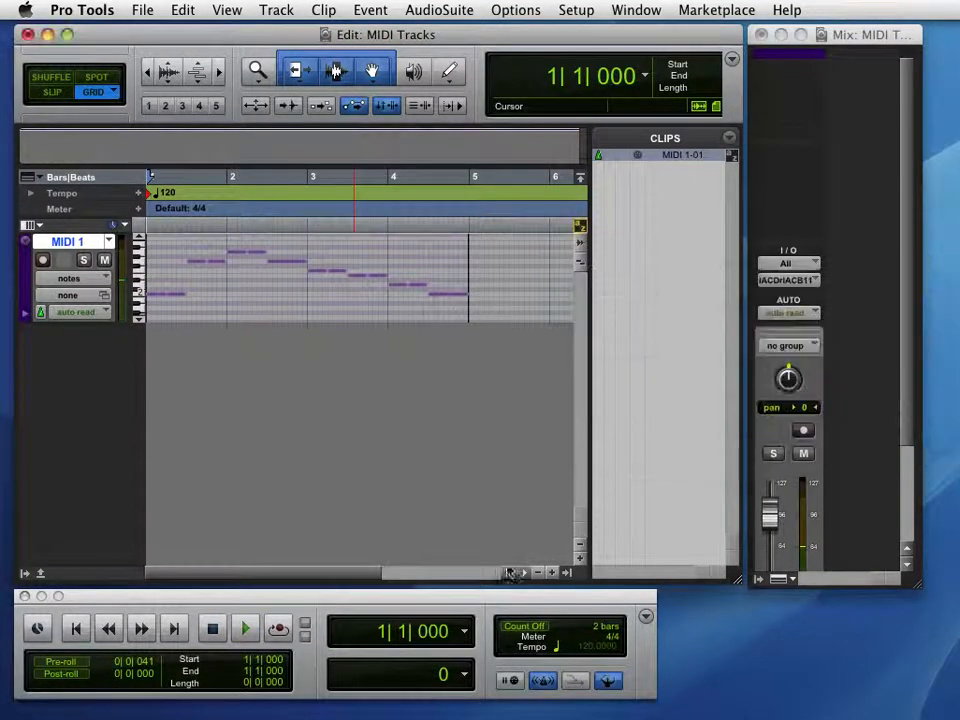
pyautogui.click(238, 630)
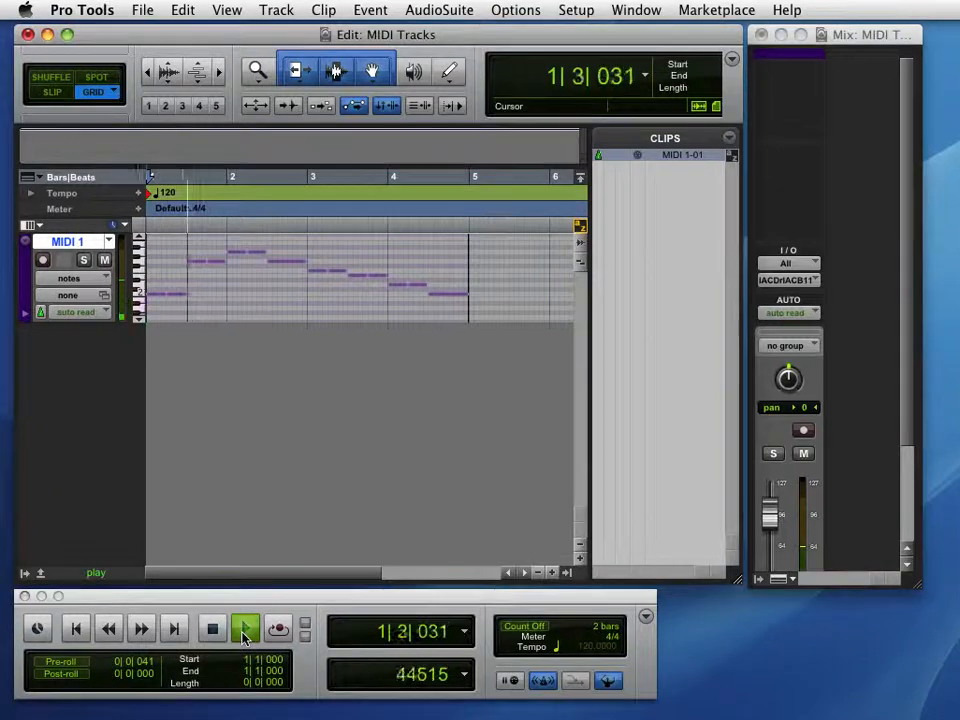
pyautogui.click(212, 628)
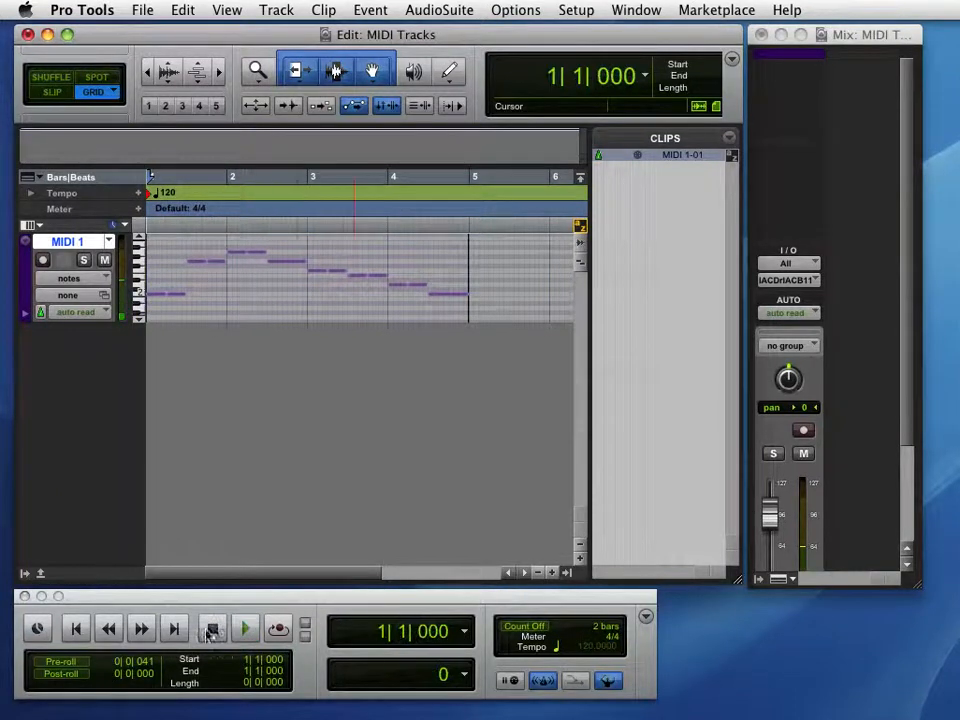
pyautogui.click(68, 628)
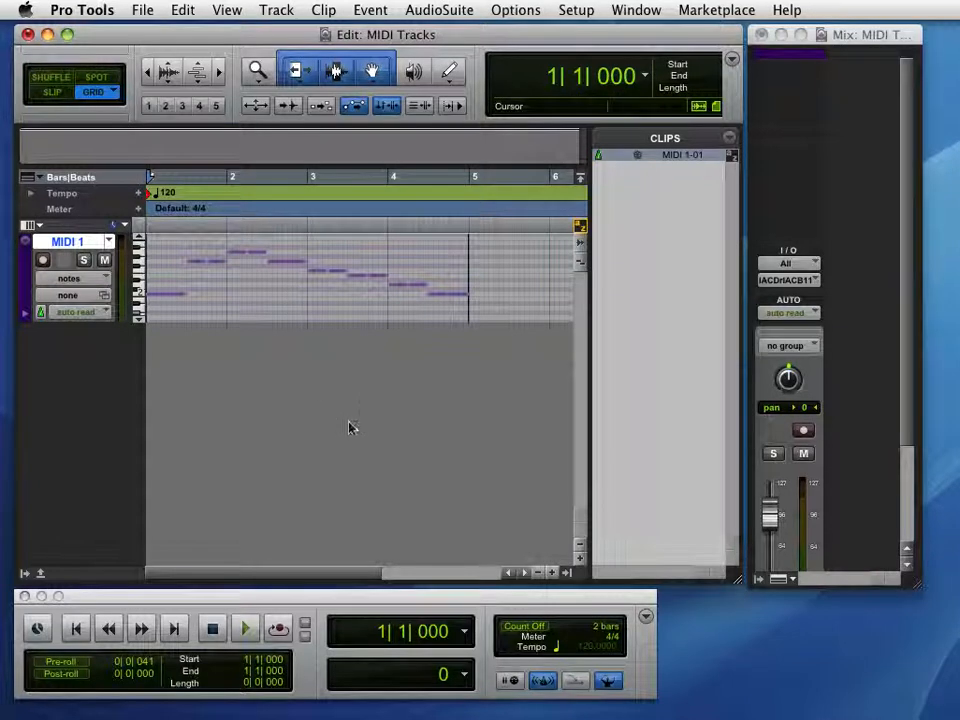
# Hide the Inserts A-E section in the Mix window.
pyautogui.scroll(-3, 850, 422)
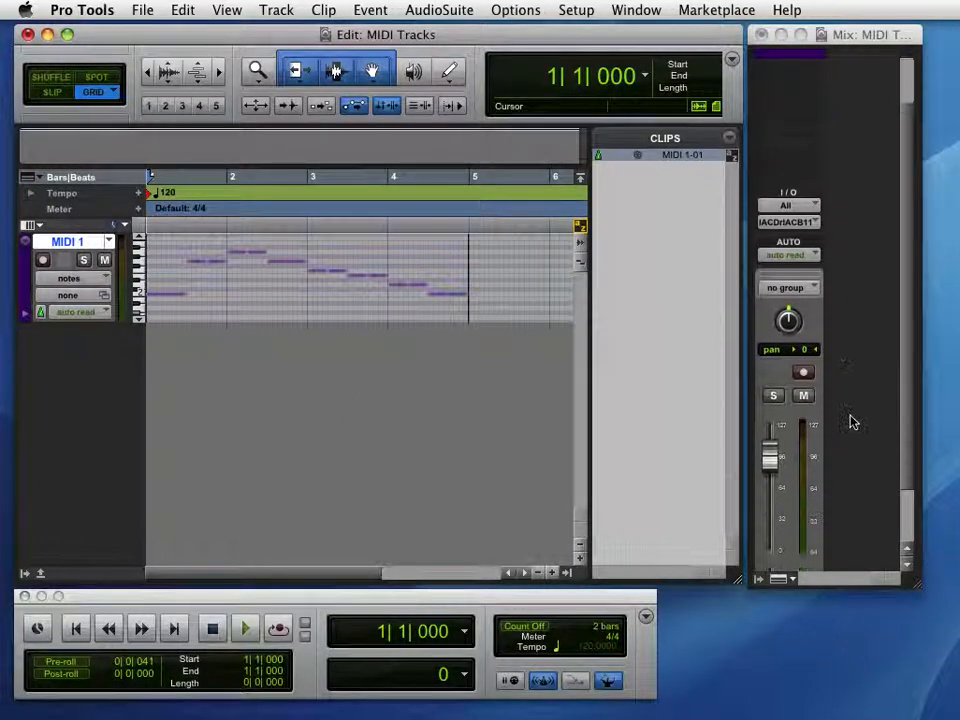
pyautogui.scroll(-1, 851, 425)
pyautogui.click(779, 580)
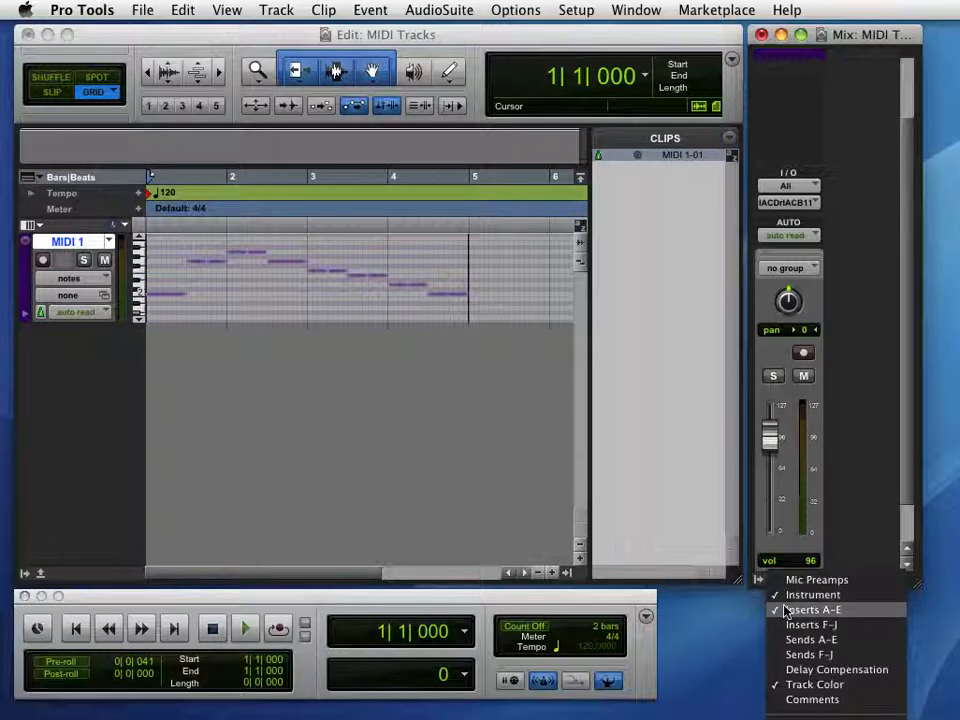
pyautogui.click(787, 610)
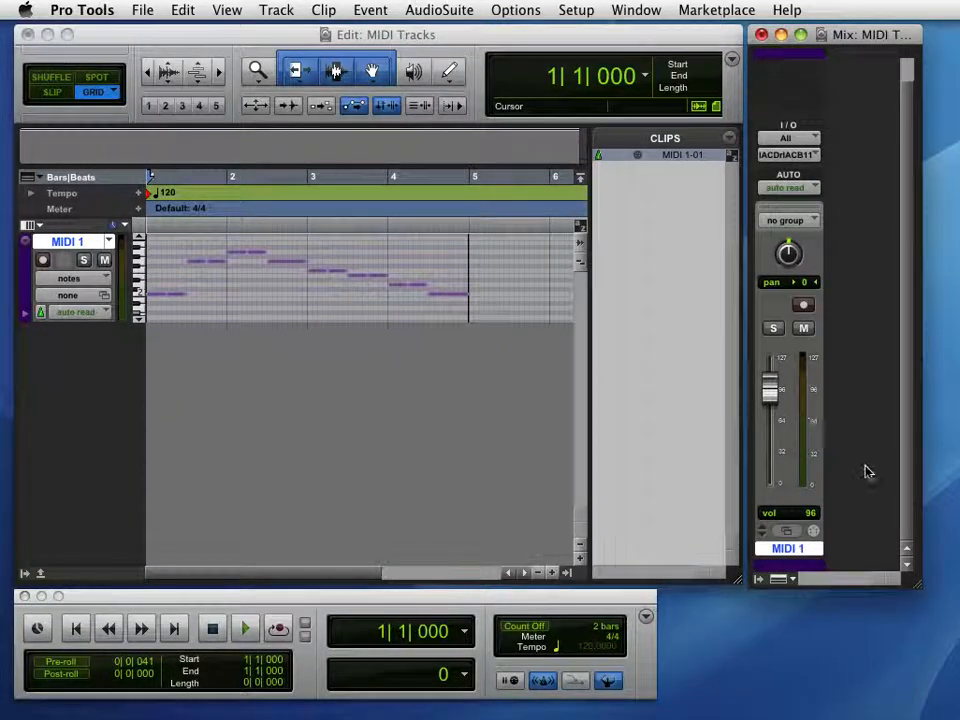
# Create one new stereo Aux Input track with its timebase in samples.
pyautogui.click(399, 499)
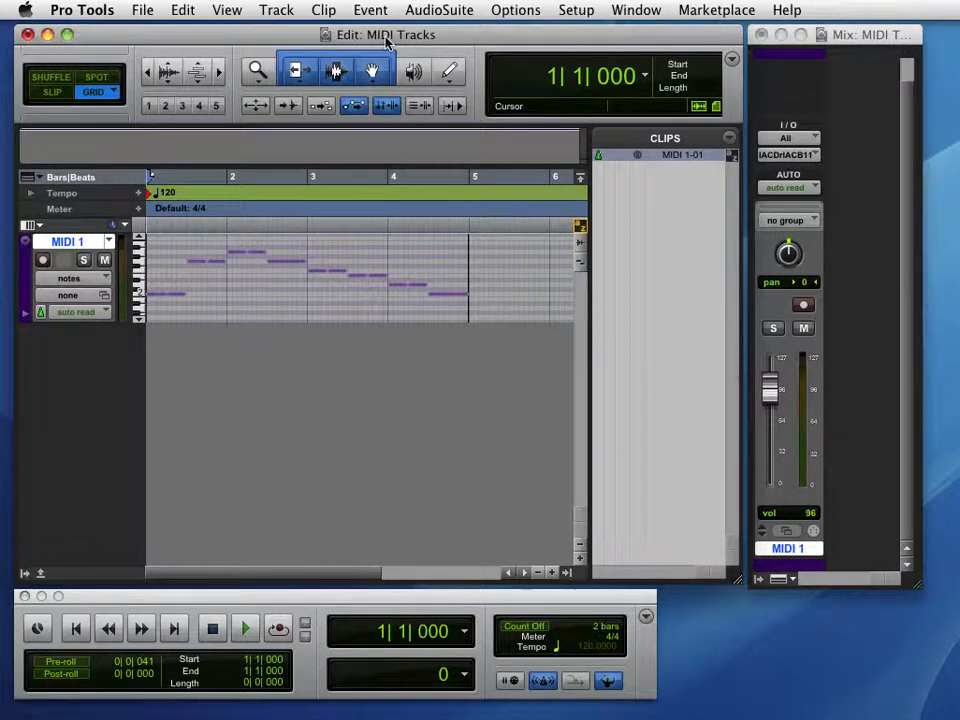
pyautogui.click(277, 9)
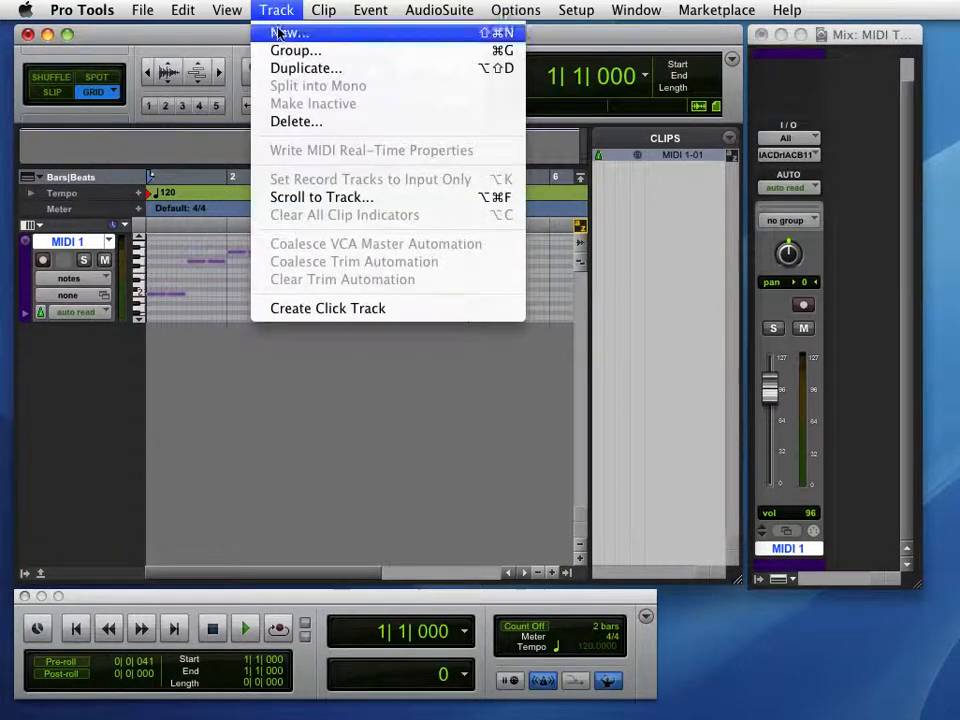
pyautogui.click(279, 34)
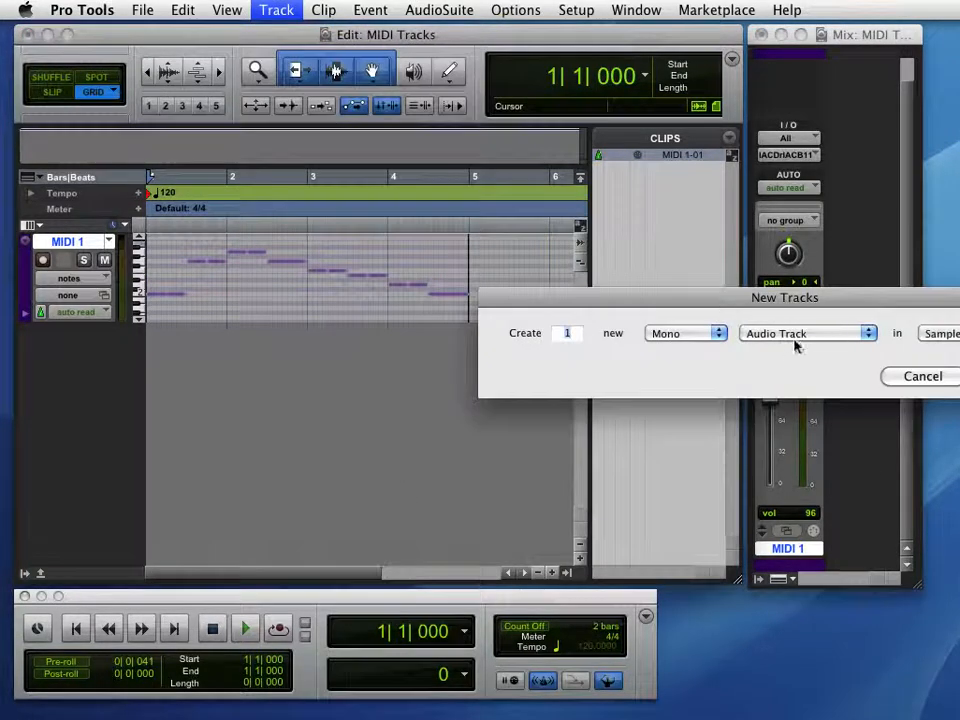
pyautogui.moveTo(880, 298); pyautogui.dragTo(636, 289)
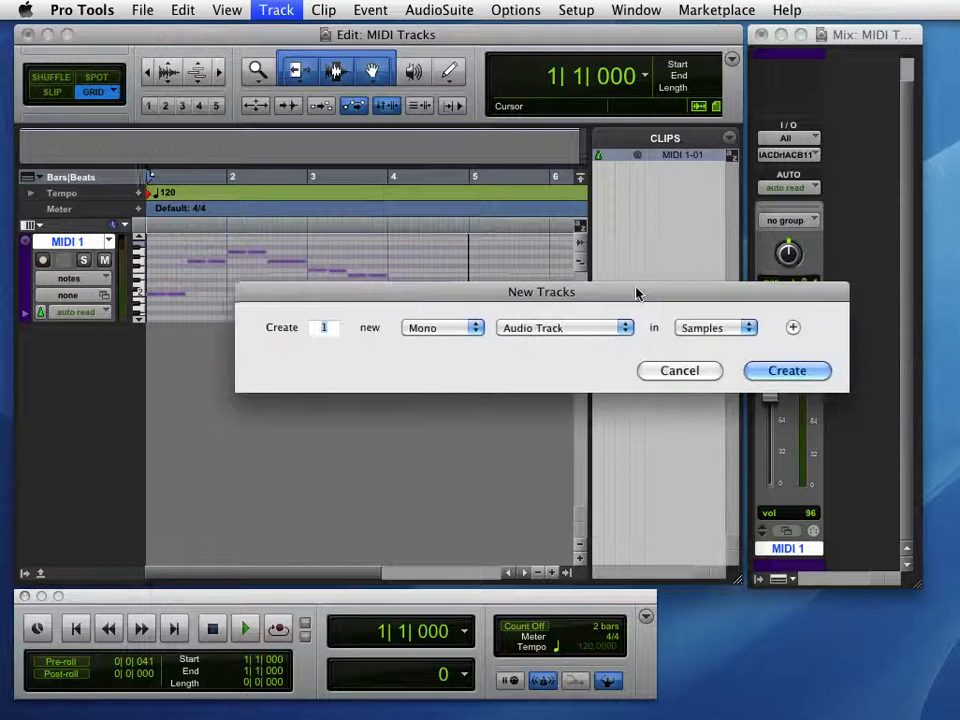
pyautogui.click(440, 333)
pyautogui.click(430, 342)
pyautogui.click(550, 329)
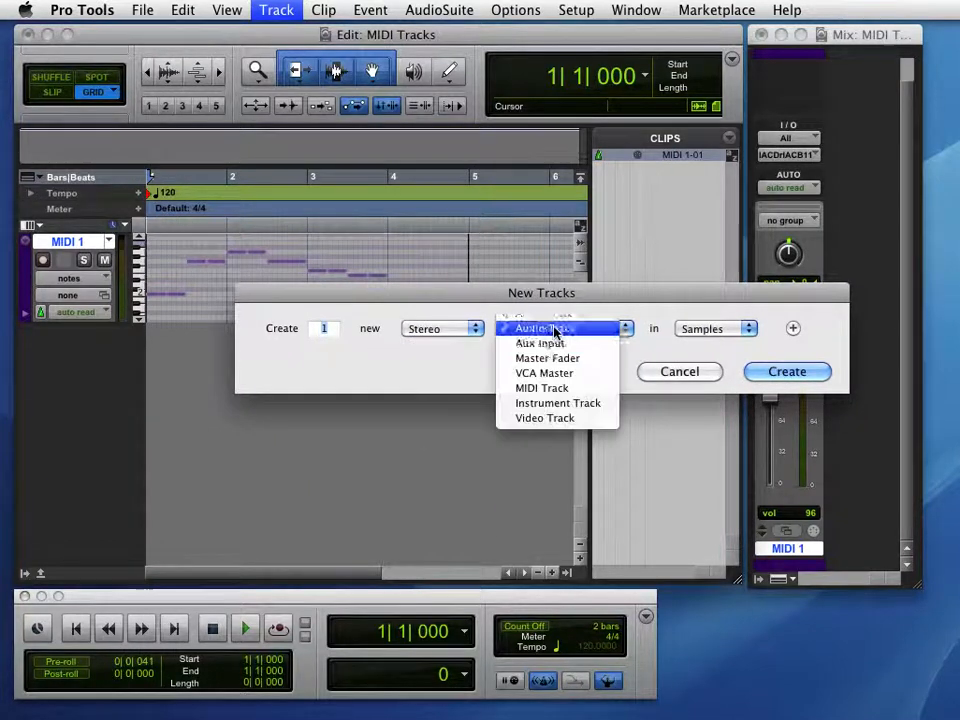
pyautogui.click(545, 343)
pyautogui.click(783, 371)
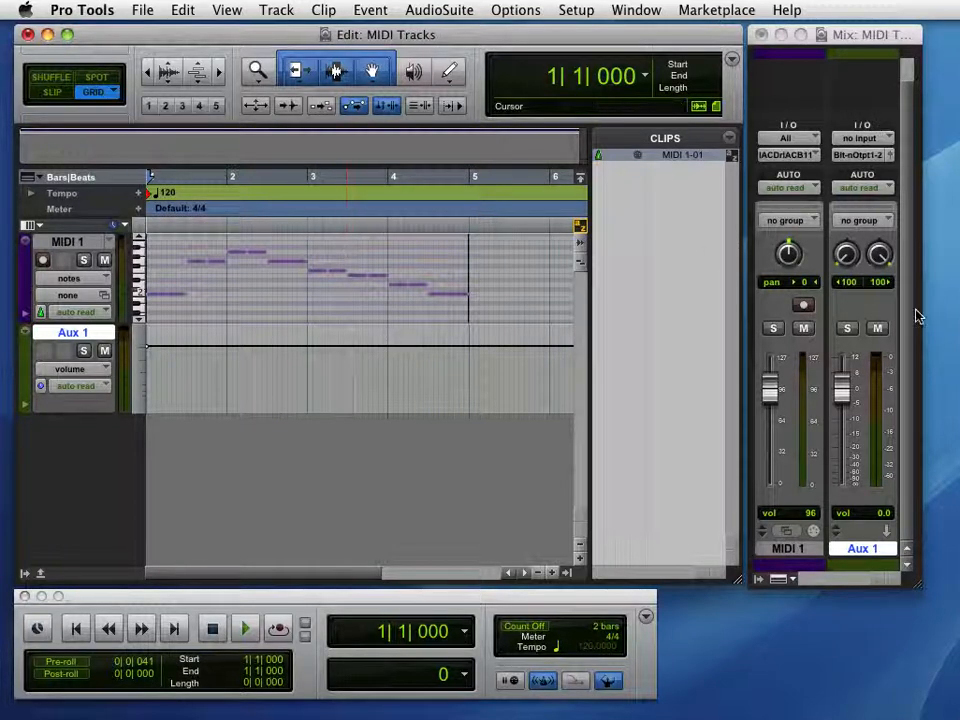
# Show the Inserts A-E section in the Mix window and move the window over the Edit window.
pyautogui.click(784, 580)
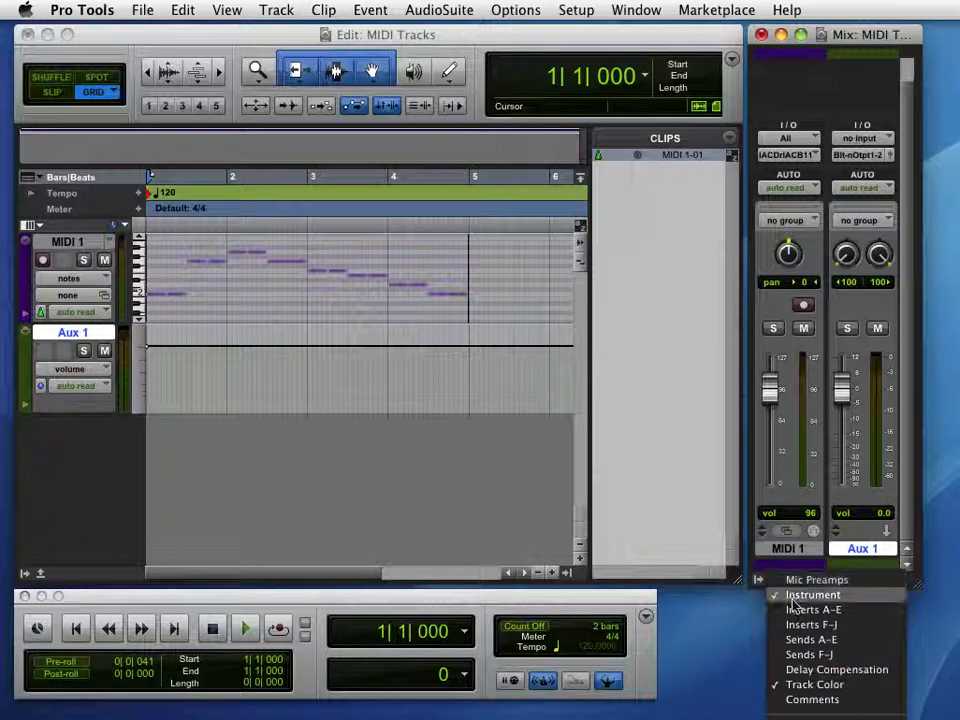
pyautogui.click(810, 610)
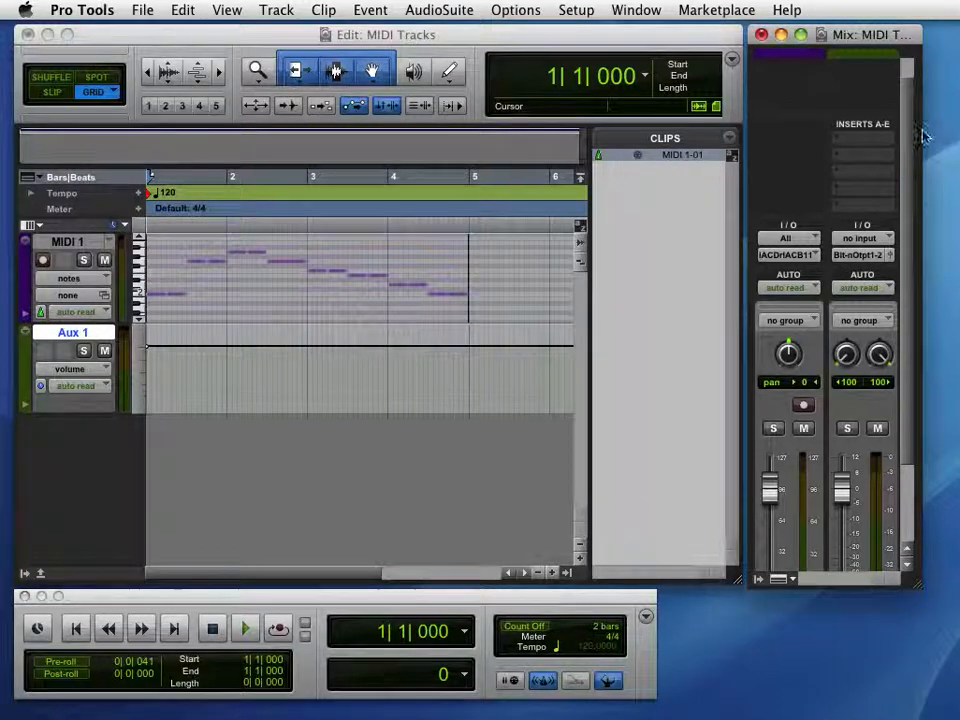
pyautogui.click(841, 147)
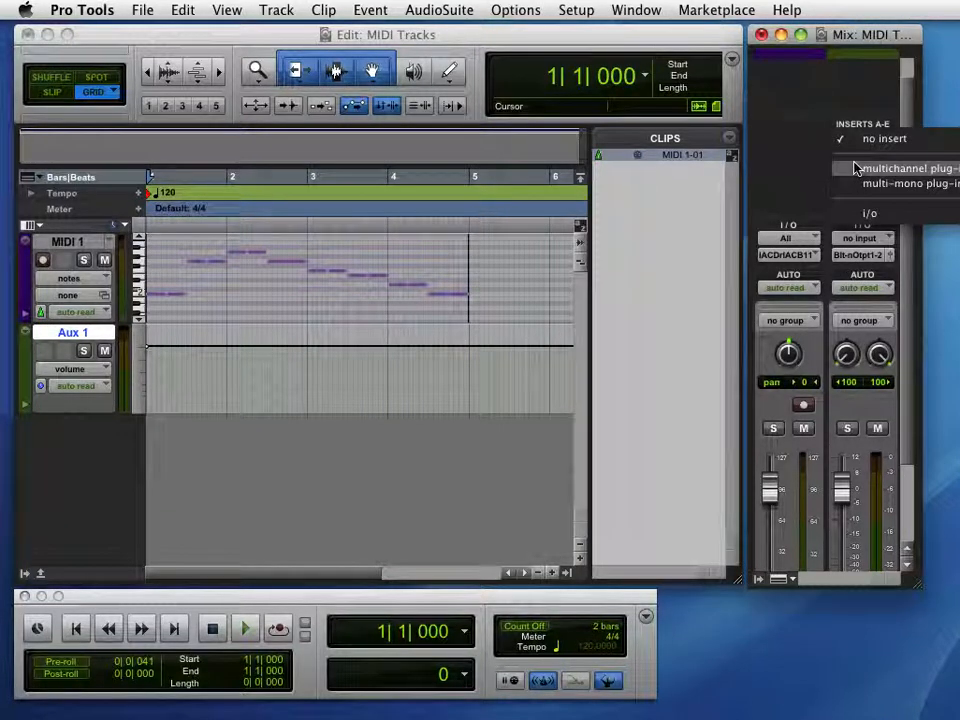
pyautogui.click(866, 34)
pyautogui.moveTo(866, 34); pyautogui.dragTo(425, 41)
# Insert the multichannel instrument plug-in Mini Grand (stereo) in the first insert slot of the Aux 1 track.
pyautogui.click(407, 145)
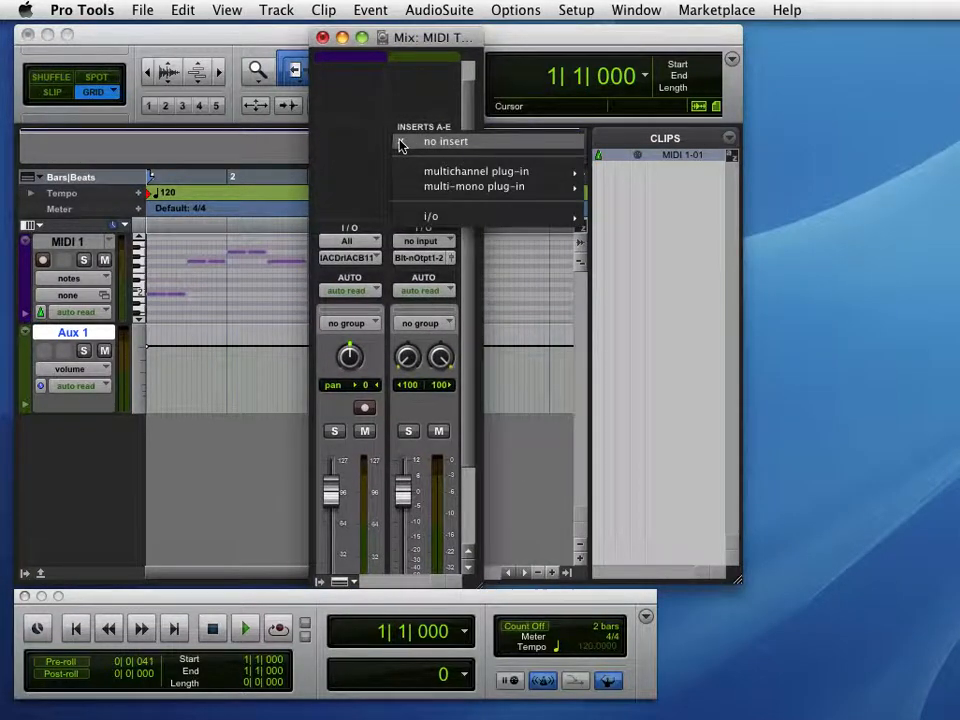
pyautogui.moveTo(407, 170)
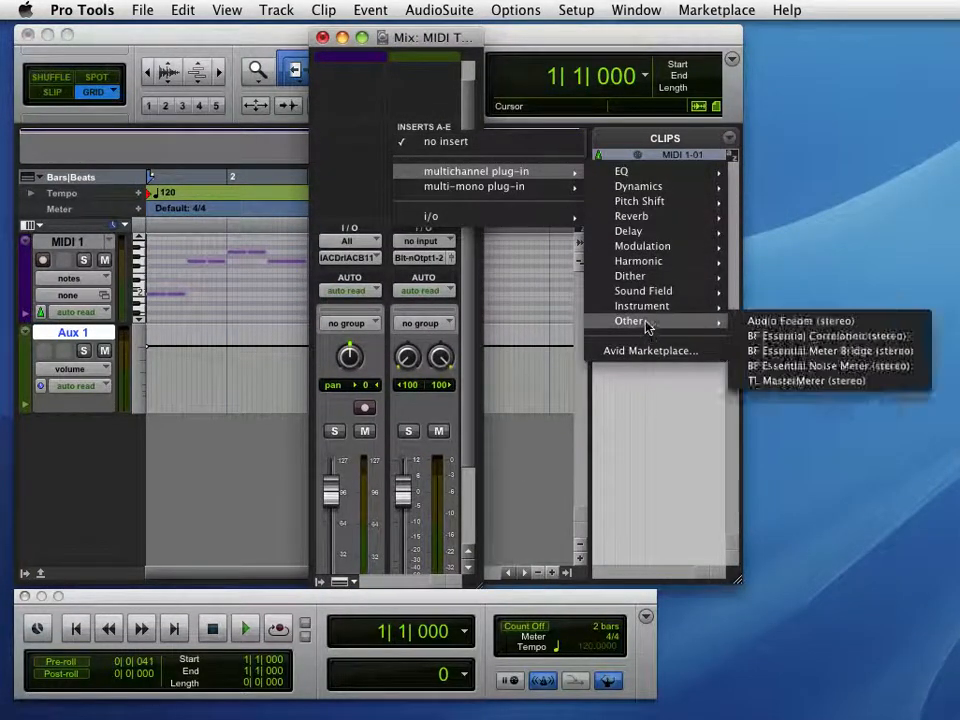
pyautogui.moveTo(645, 308)
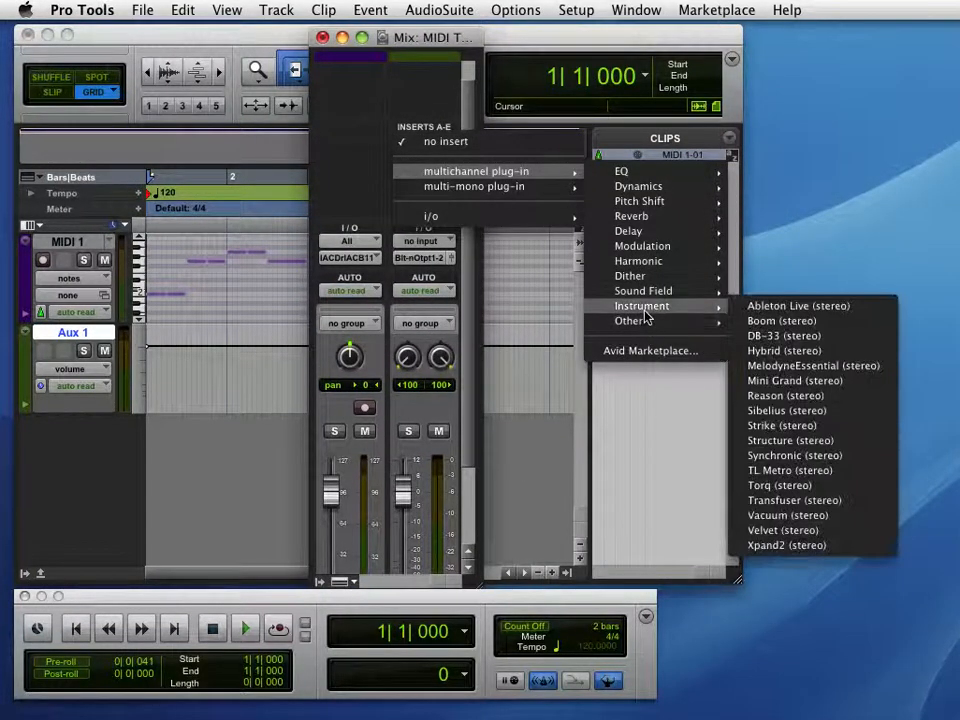
pyautogui.click(848, 382)
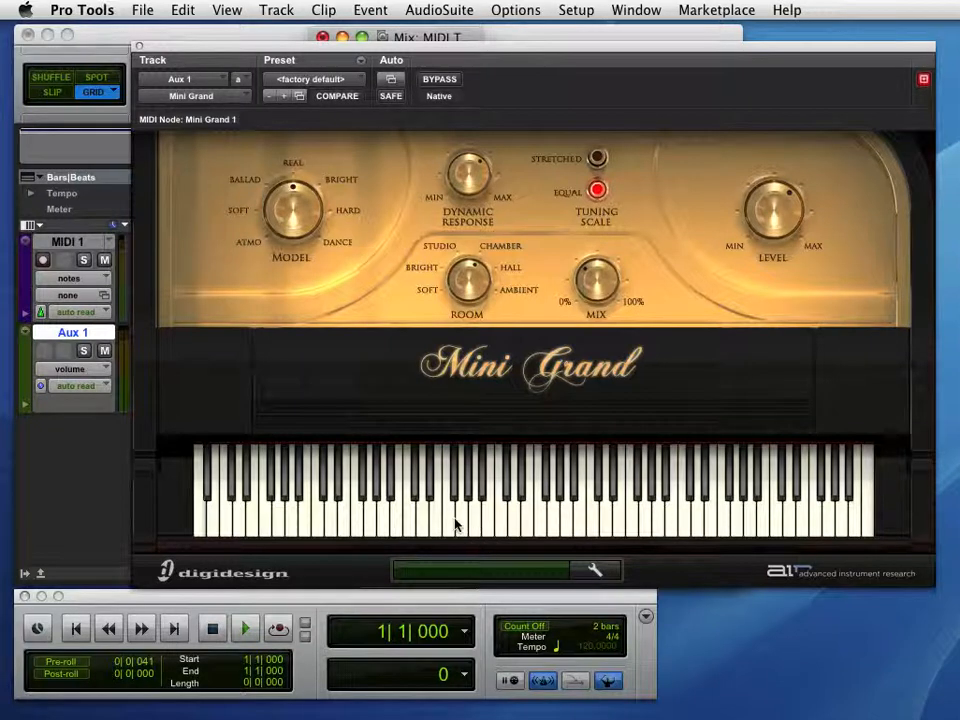
# Audition a note on the Mini Grand's on-screen keyboard and close the plug-in window.
pyautogui.click(464, 524)
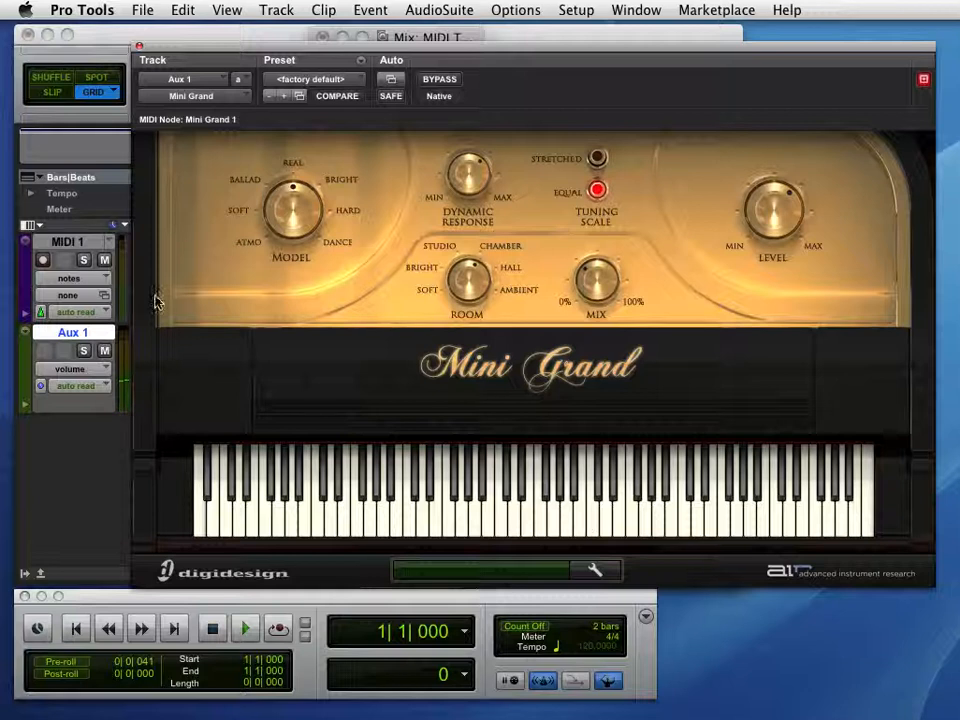
pyautogui.click(88, 462)
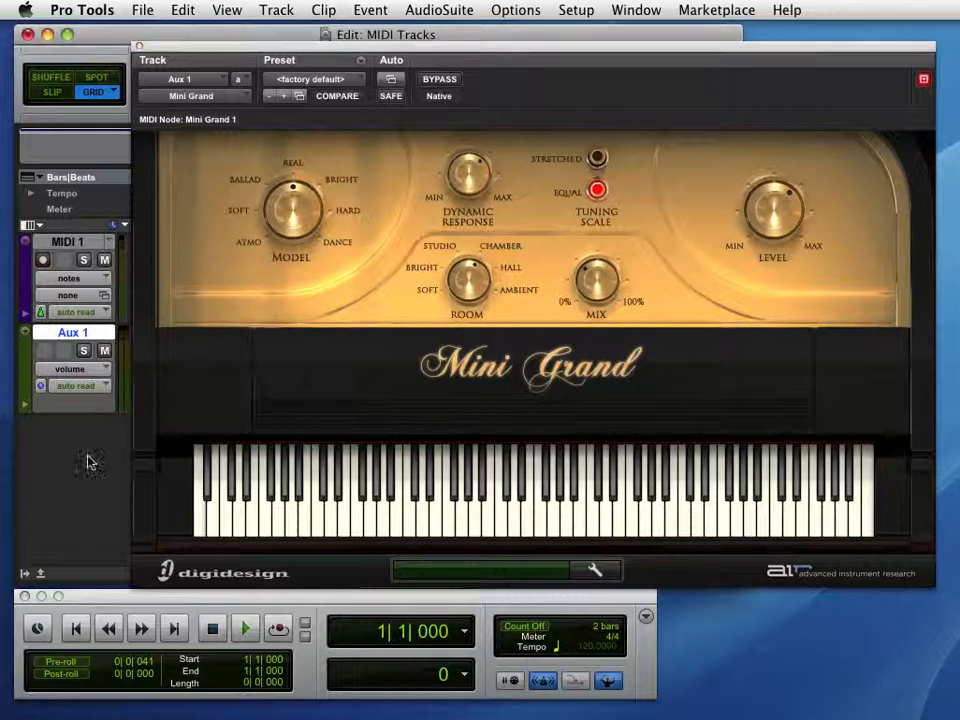
pyautogui.click(140, 47)
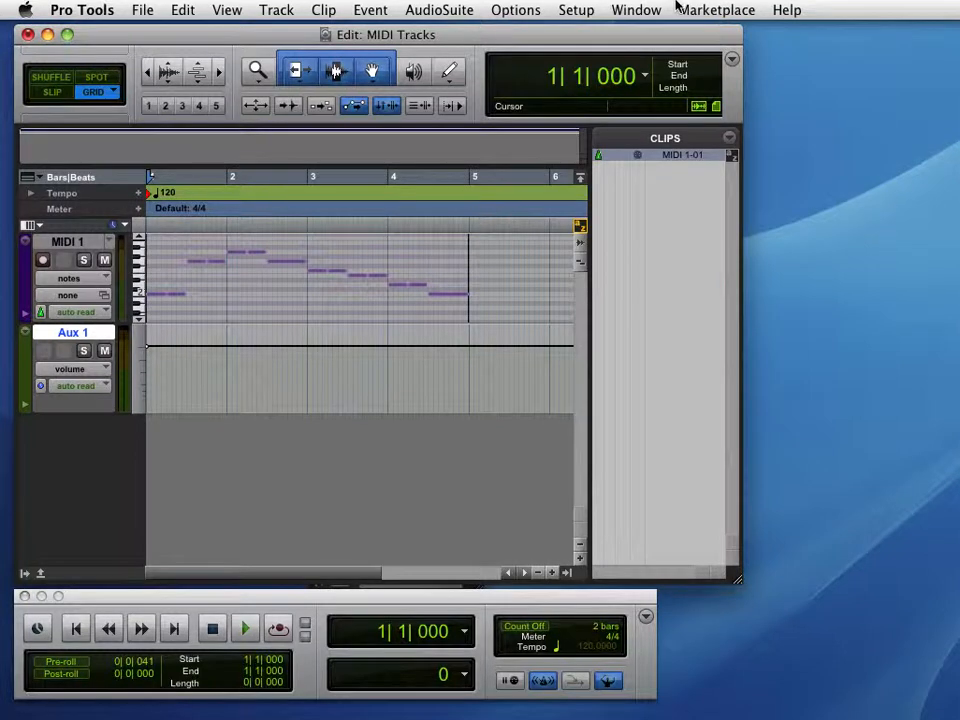
# Bring the Mix window back in front of the Edit window and shift it slightly sideways.
pyautogui.click(636, 10)
pyautogui.click(641, 115)
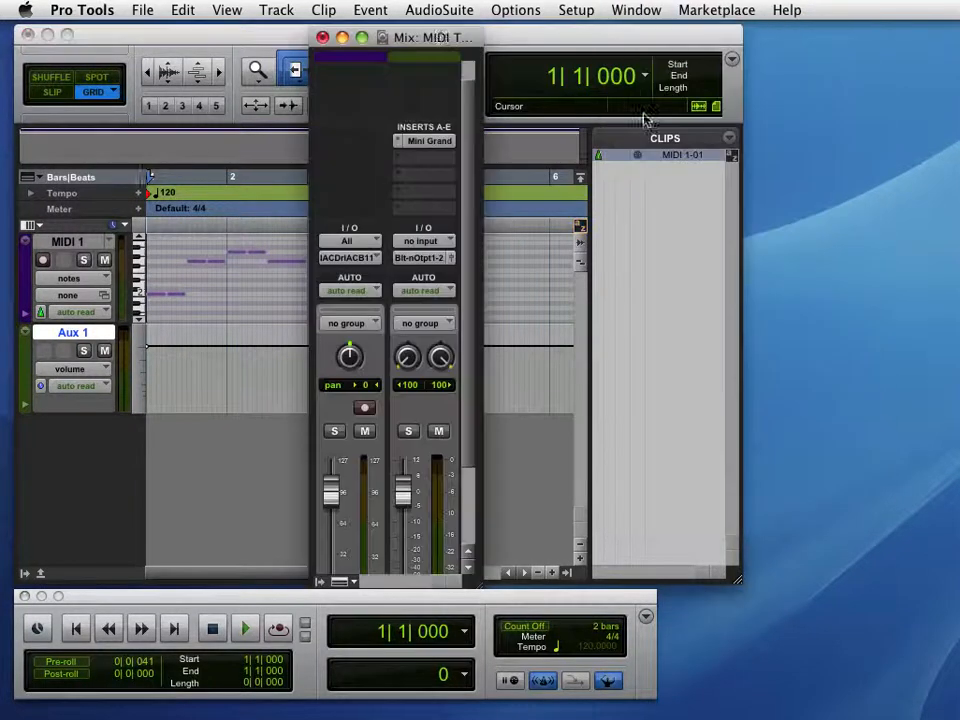
pyautogui.moveTo(436, 40); pyautogui.dragTo(398, 40)
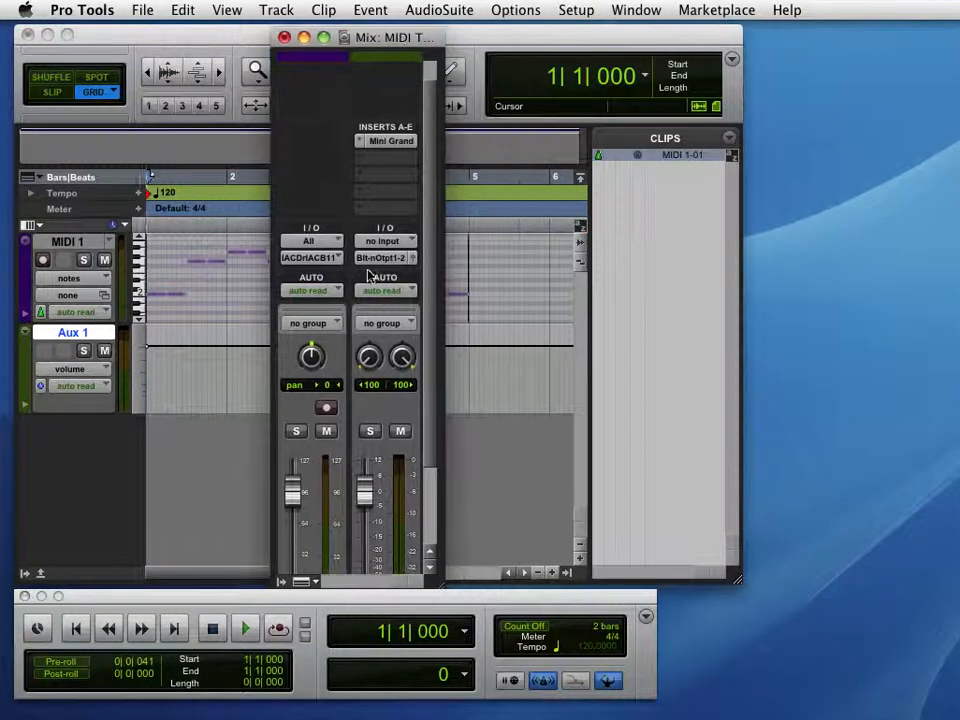
# Route the MIDI 1 track's output to Mini Grand 1 - channel-1.
pyautogui.scroll(-4, 306, 506)
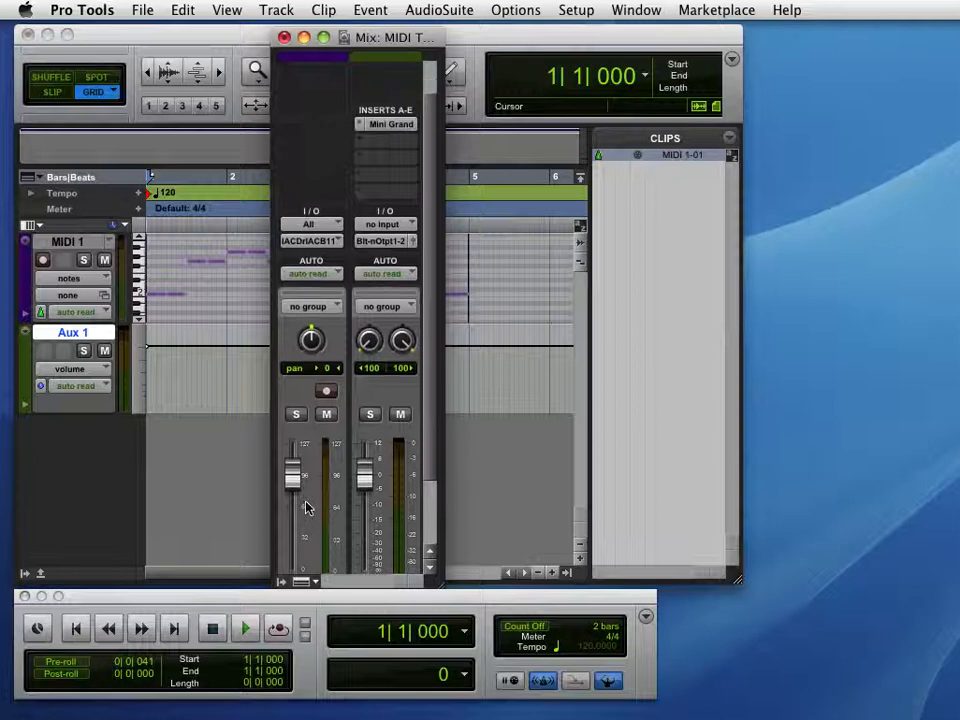
pyautogui.scroll(-3, 310, 514)
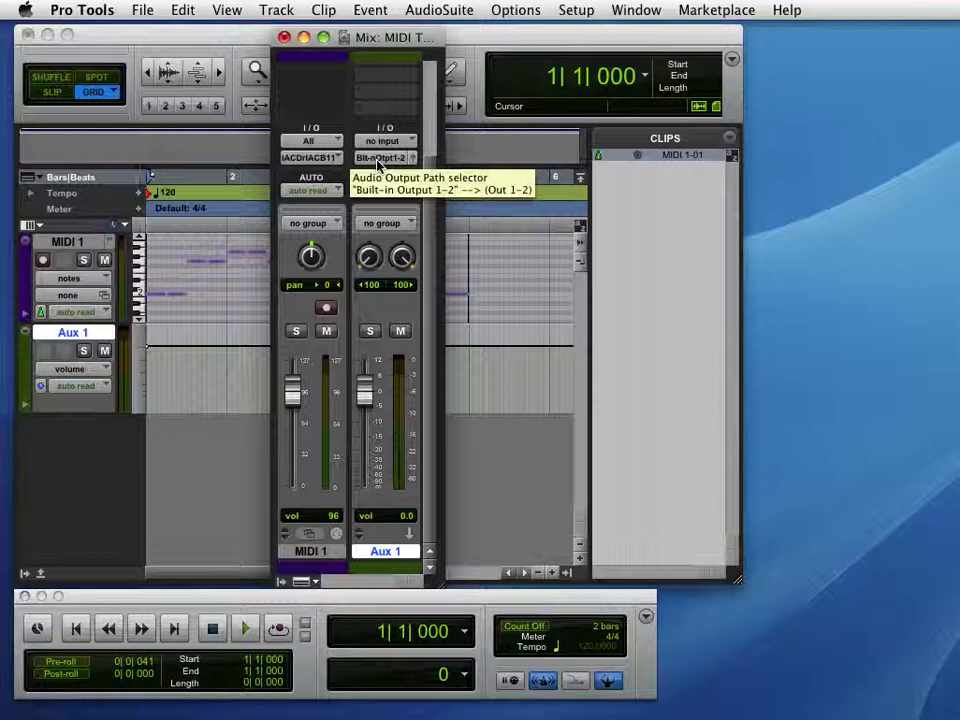
pyautogui.click(311, 160)
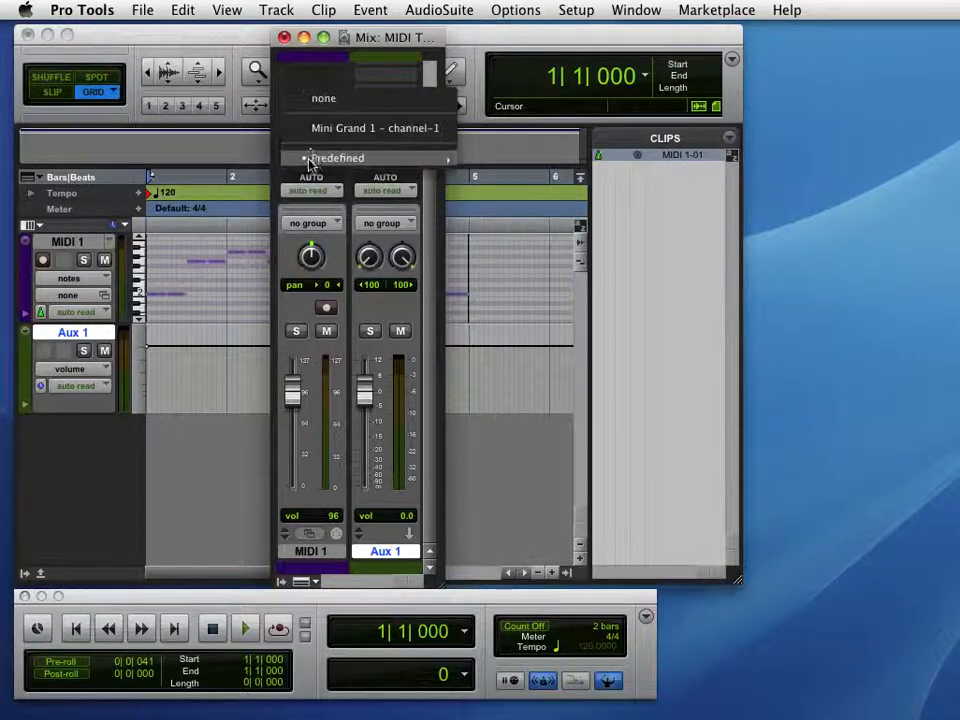
pyautogui.click(357, 133)
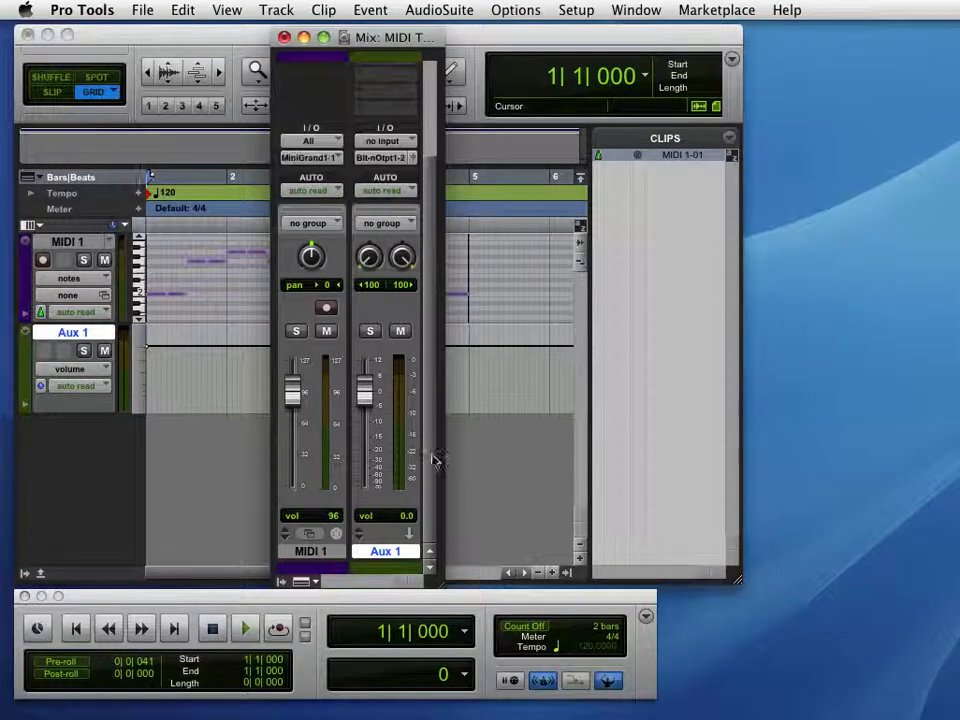
# Play the session from the beginning to hear MIDI 1 through Mini Grand, dismissing the CPU overload error and restarting playback.
pyautogui.scroll(1, 410, 455)
pyautogui.scroll(3, 410, 455)
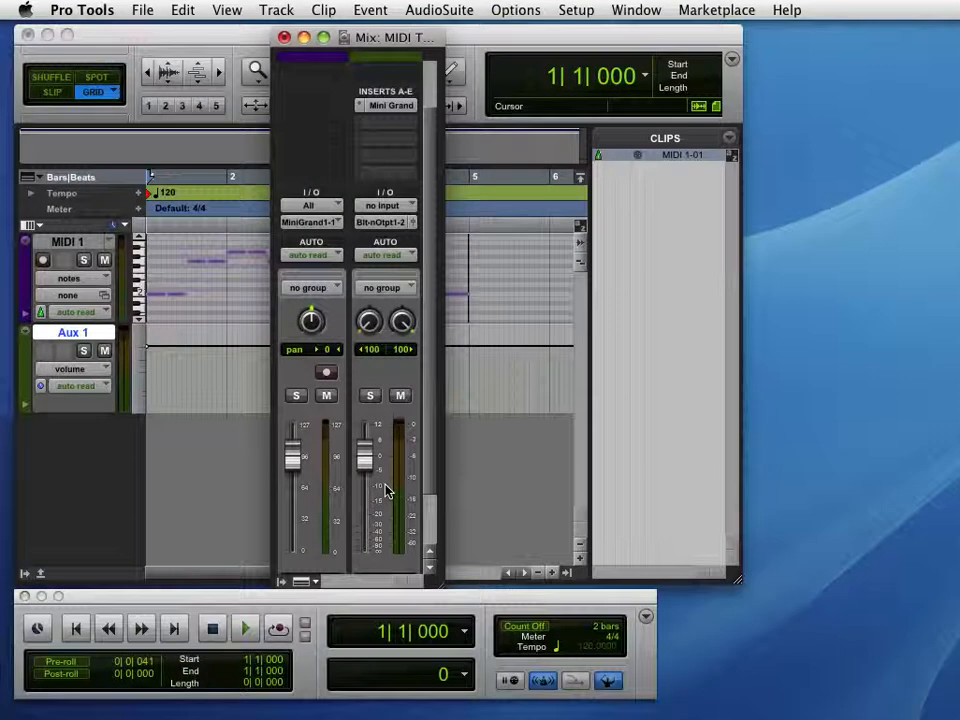
pyautogui.click(245, 630)
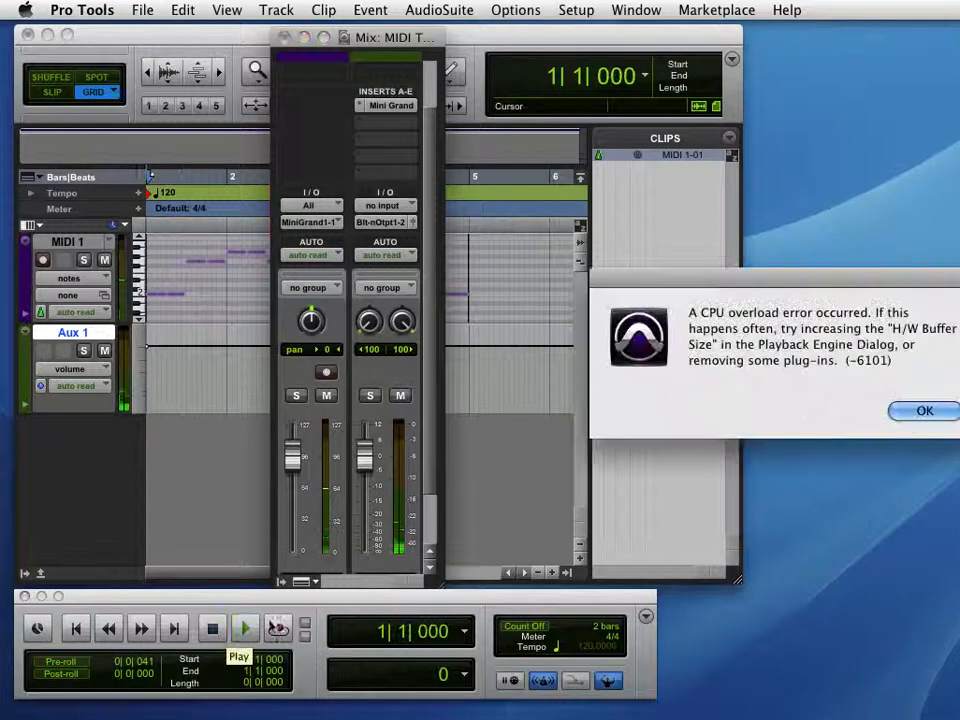
pyautogui.click(921, 411)
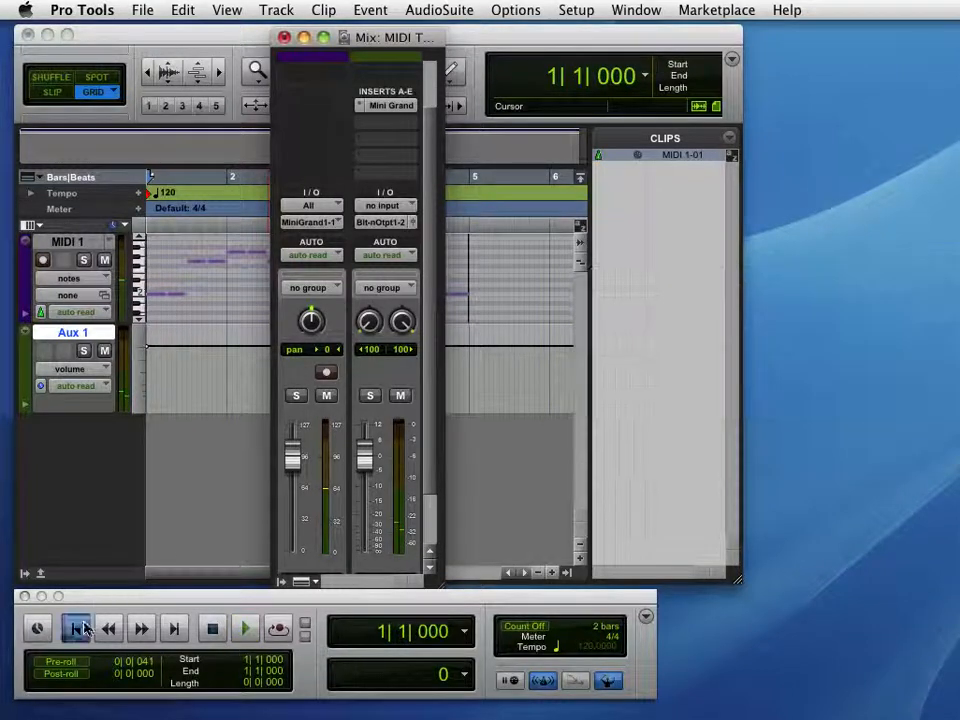
pyautogui.press('space')
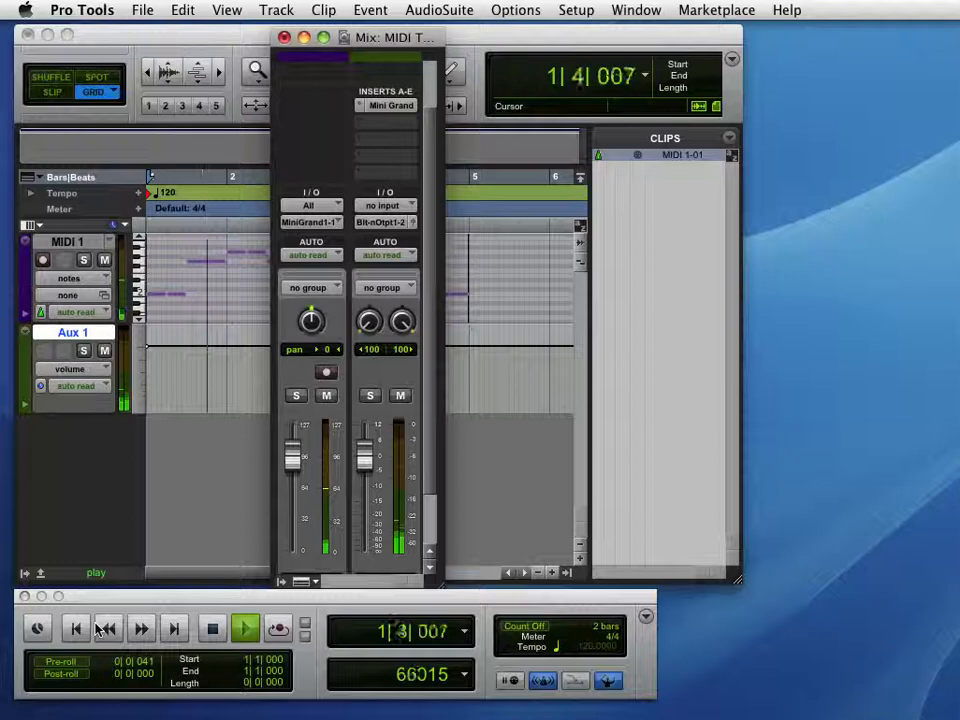